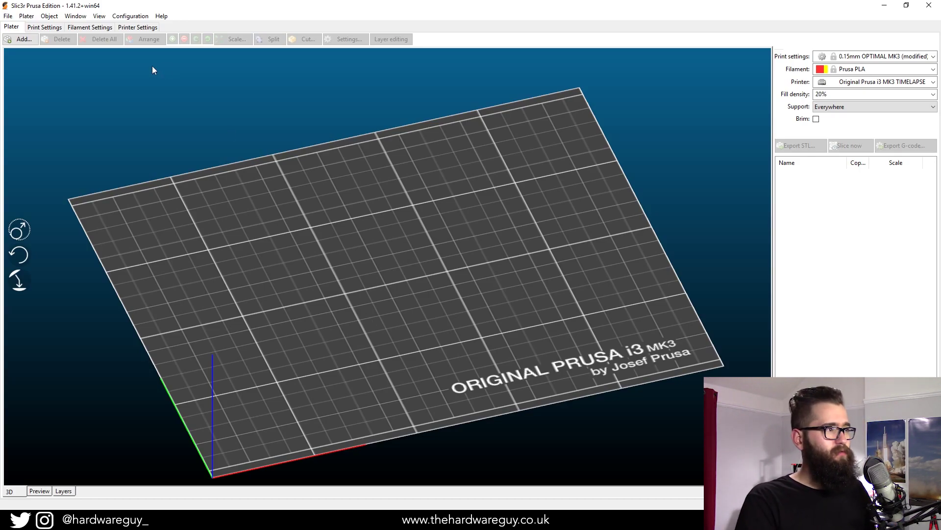
- Load MK3_Extruder_Arm.stl onto the build plate and scale it uniformly to a maximum size of 91
left_click(22, 39)
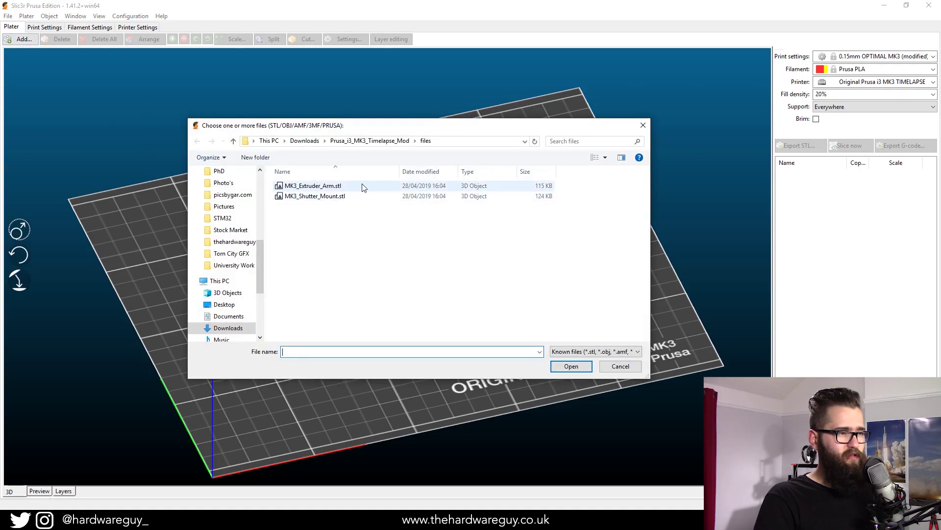
double_click(365, 185)
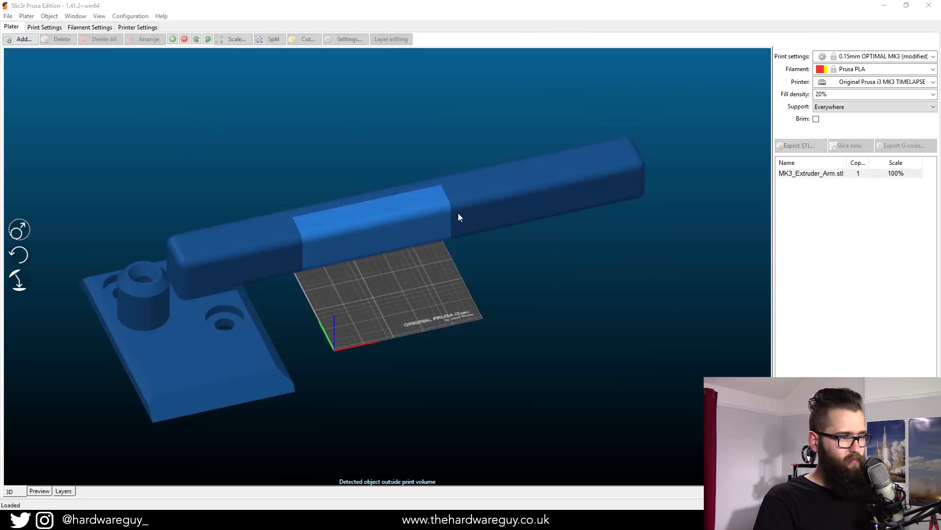
right_click(214, 270)
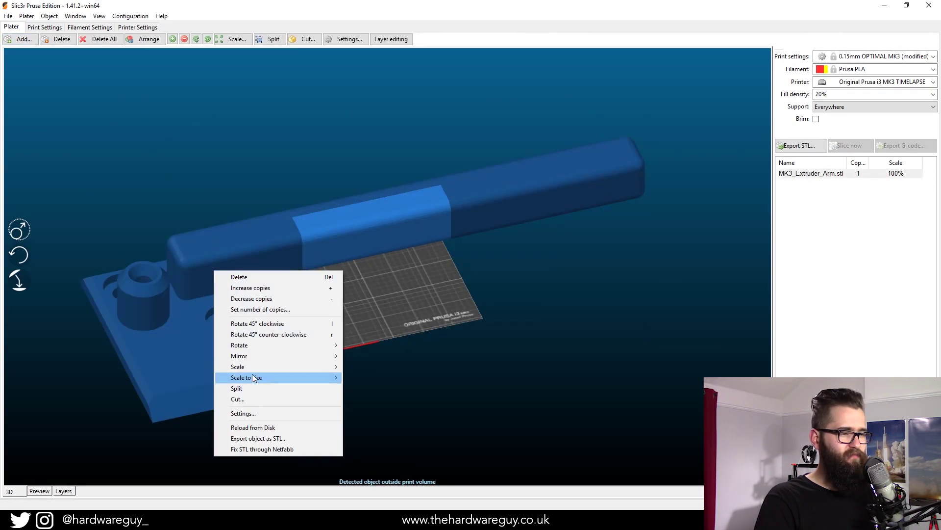
mouse_move(253, 378)
left_click(372, 378)
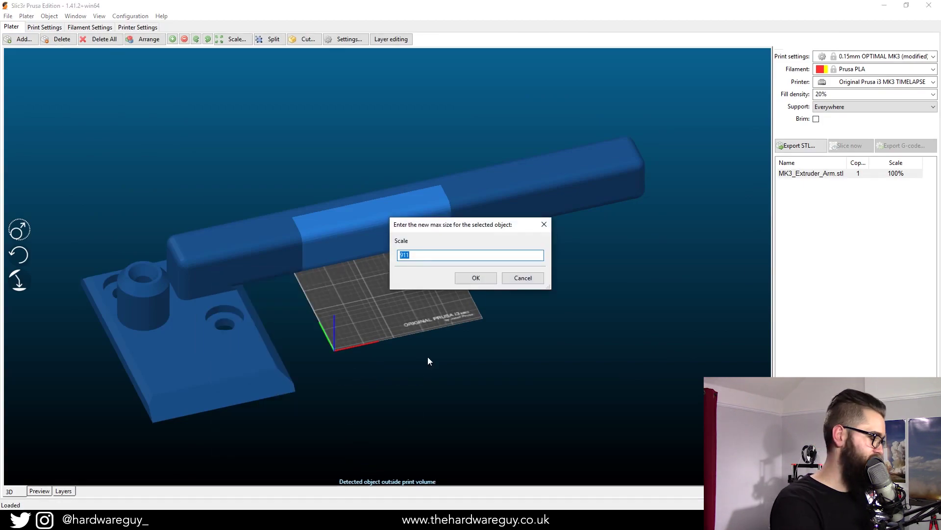
type("91")
key("Return")
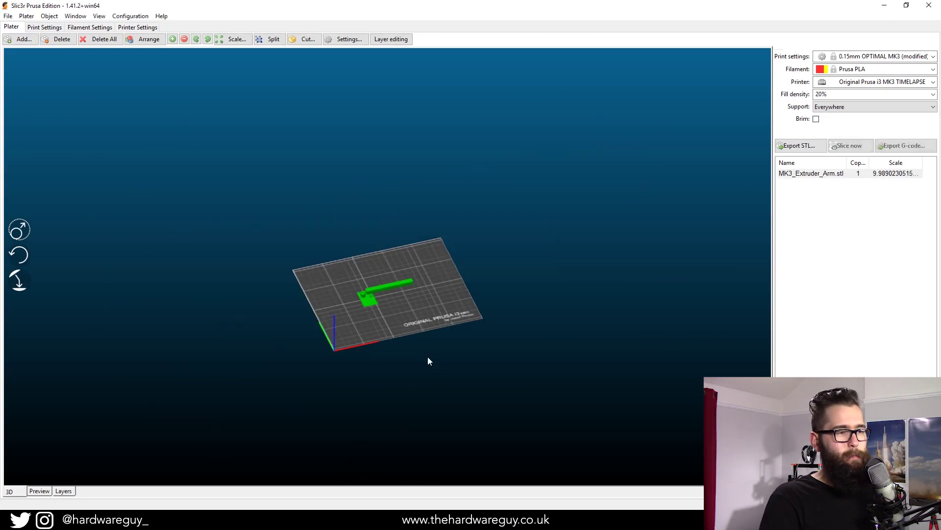
- Set support generation to Everywhere for the extruder arm with its overhanging bar
scroll(438, 346, "up", 6)
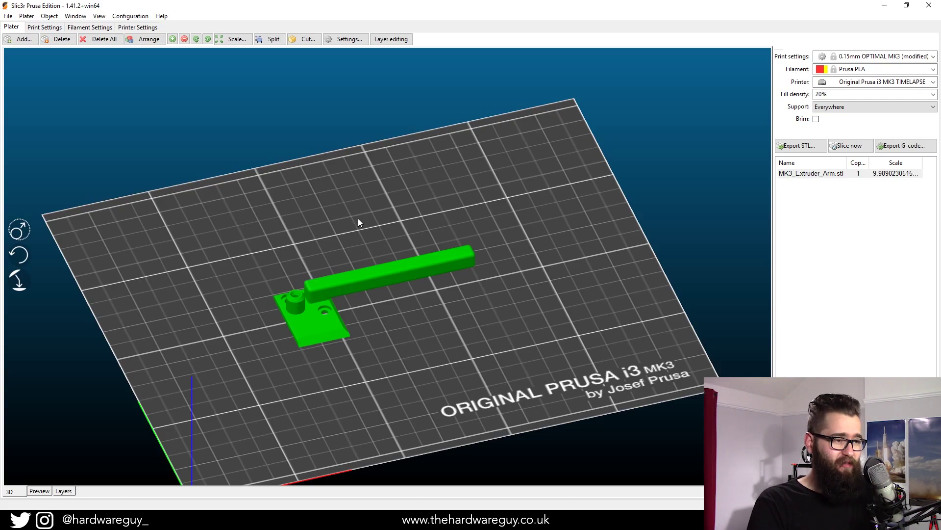
mouse_move(393, 343)
left_mouse_down()
mouse_move(376, 325)
mouse_move(383, 340)
left_mouse_up()
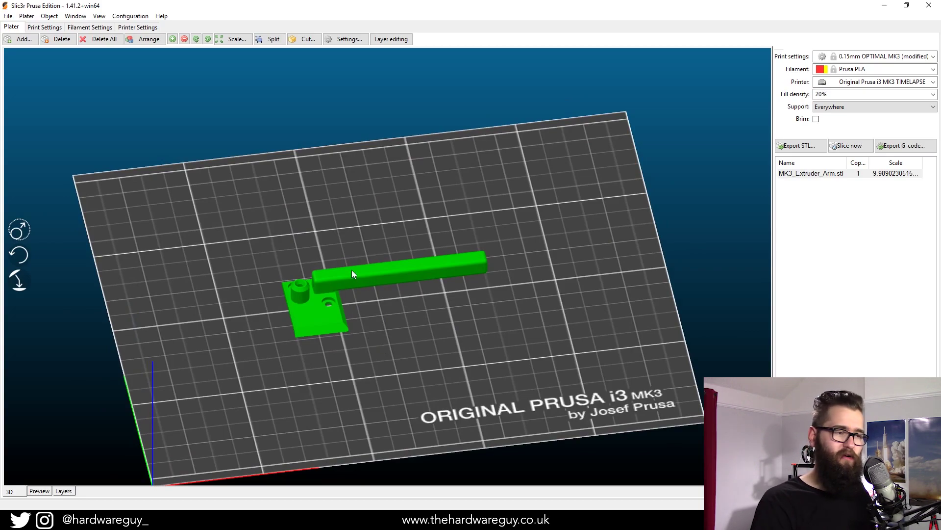
left_click_drag(346, 273, 575, 322)
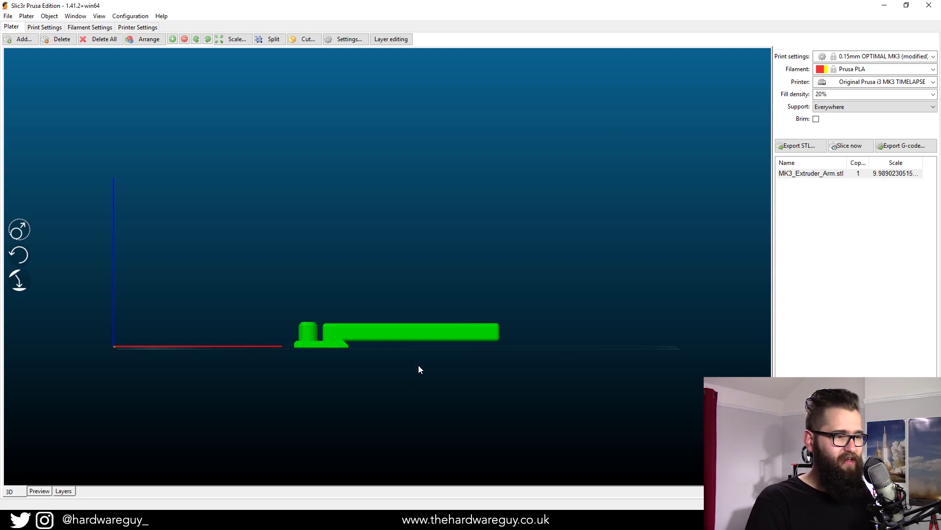
mouse_move(401, 362)
left_mouse_down()
mouse_move(410, 378)
mouse_move(419, 364)
left_mouse_up()
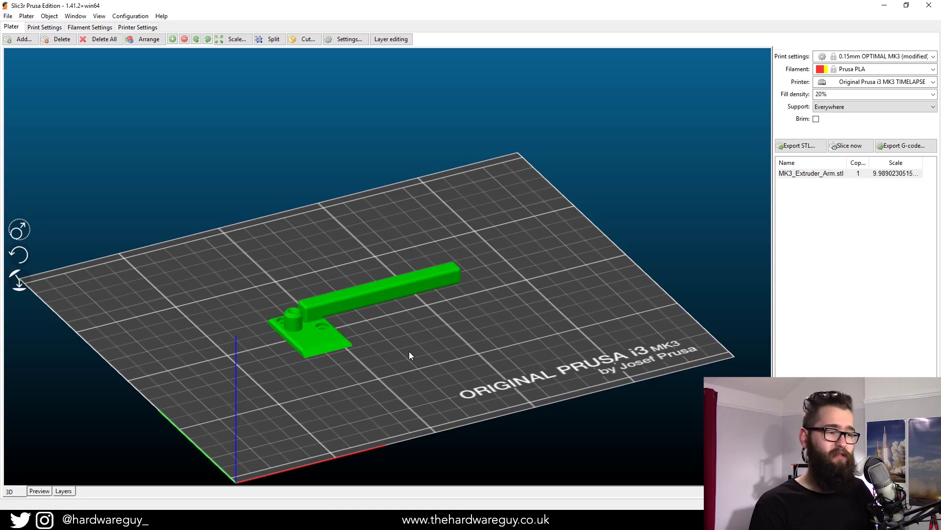
left_click_drag(408, 351, 403, 357)
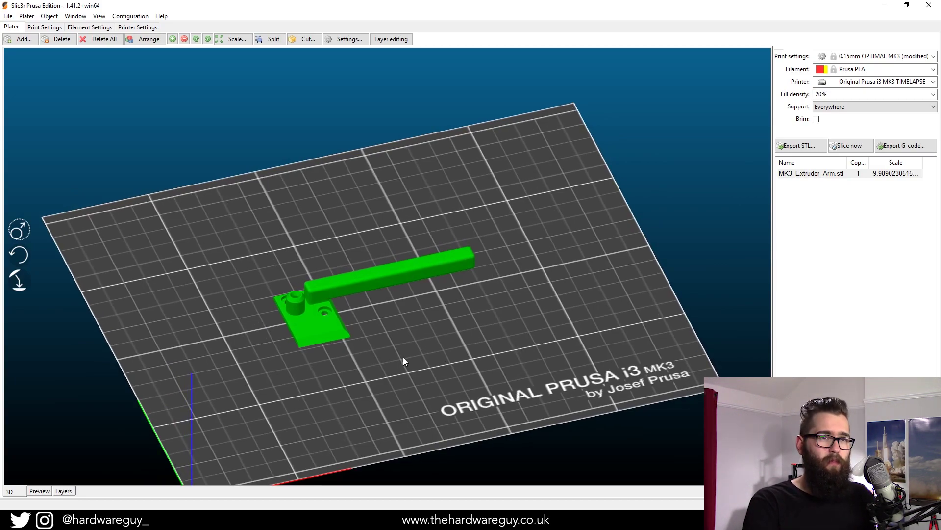
right_click_drag(404, 361, 403, 338)
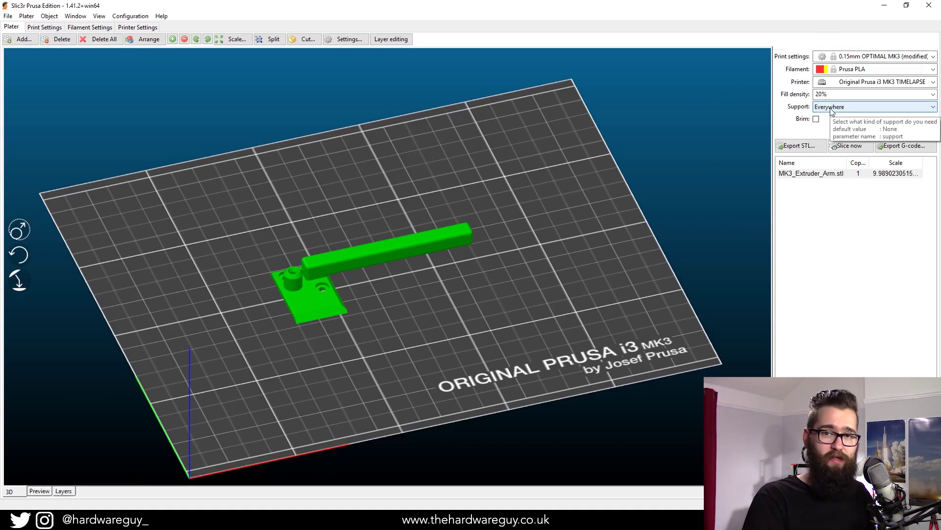
left_click(832, 110)
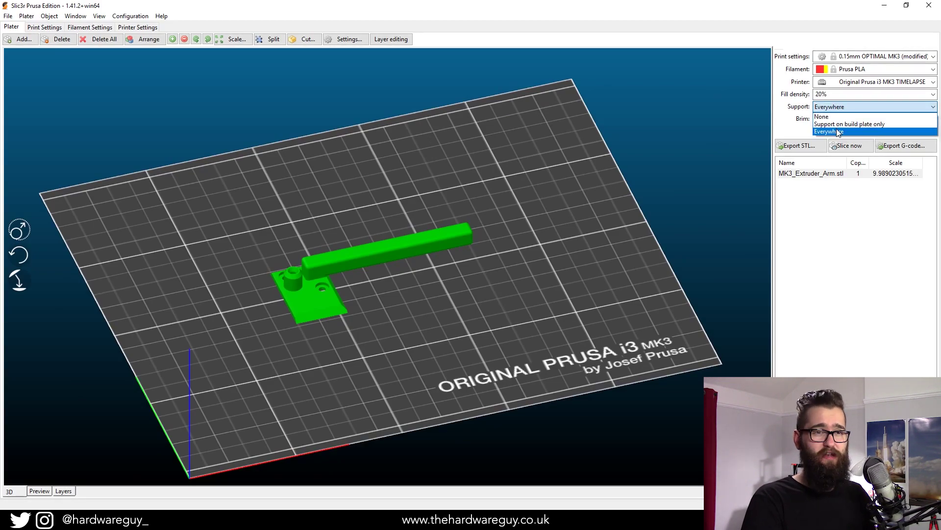
left_click(838, 132)
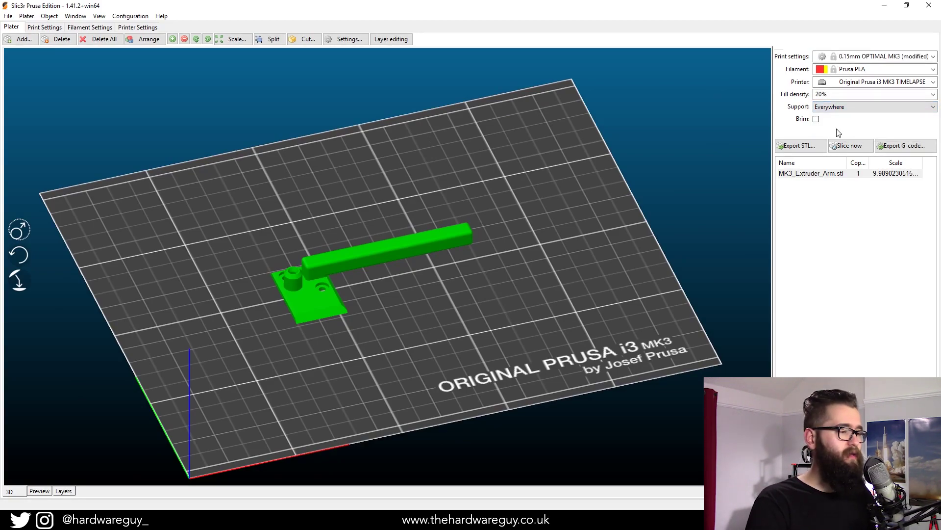
- Slice the extruder arm and examine the preview for supports under the bar and inside the round post's hole
left_click(850, 147)
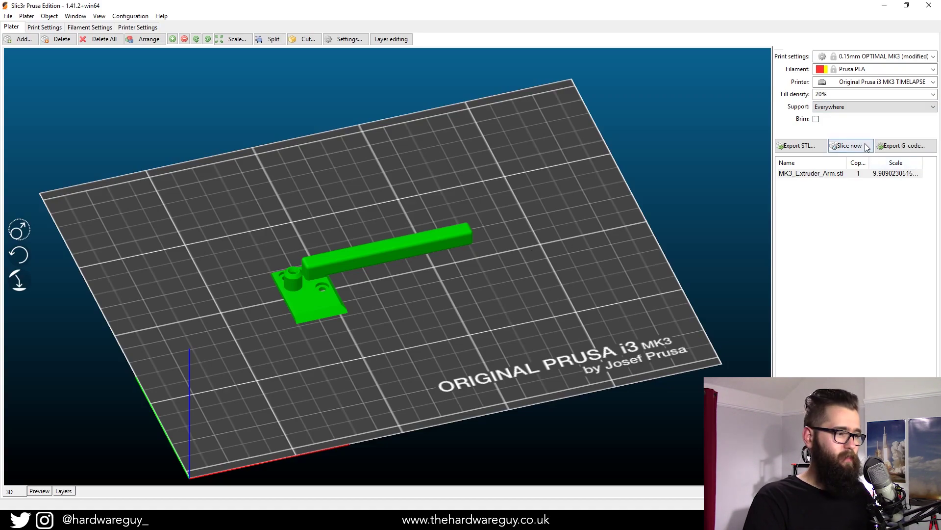
left_click(38, 490)
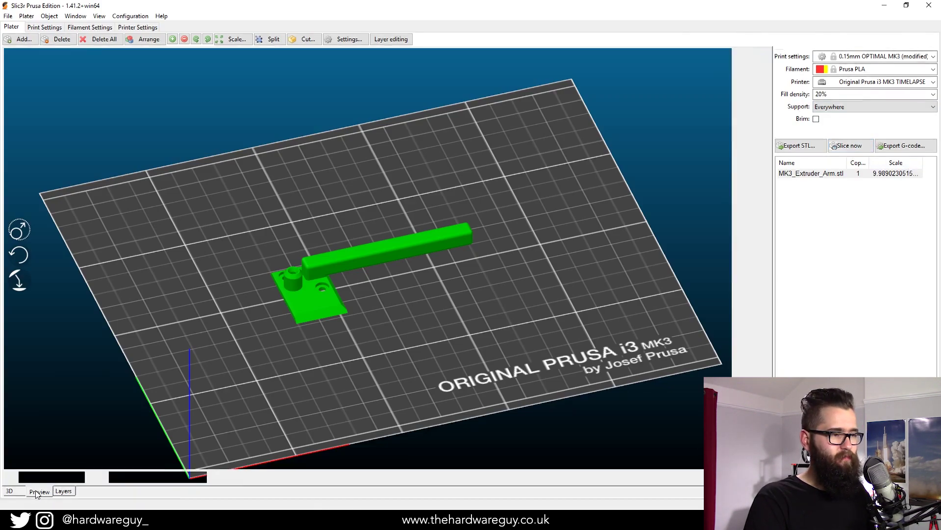
scroll(374, 320, "up", 6)
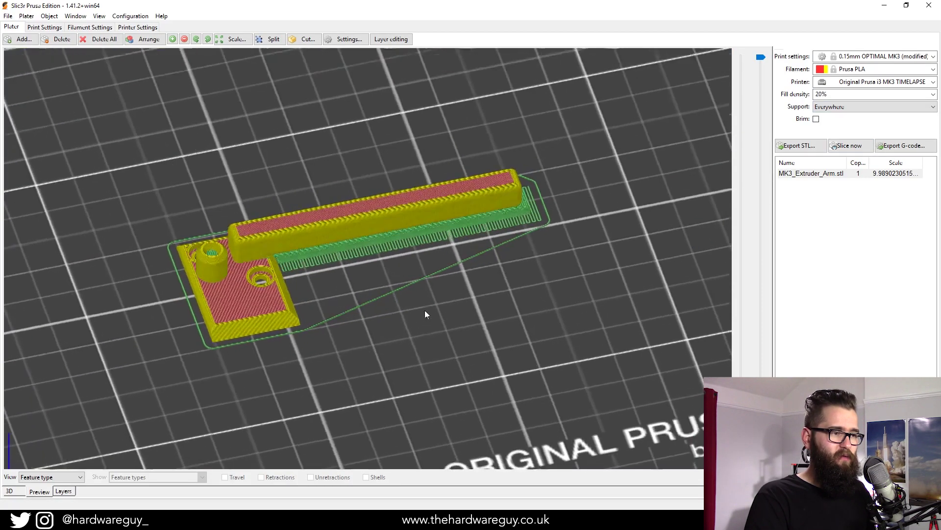
left_click_drag(426, 321, 426, 305)
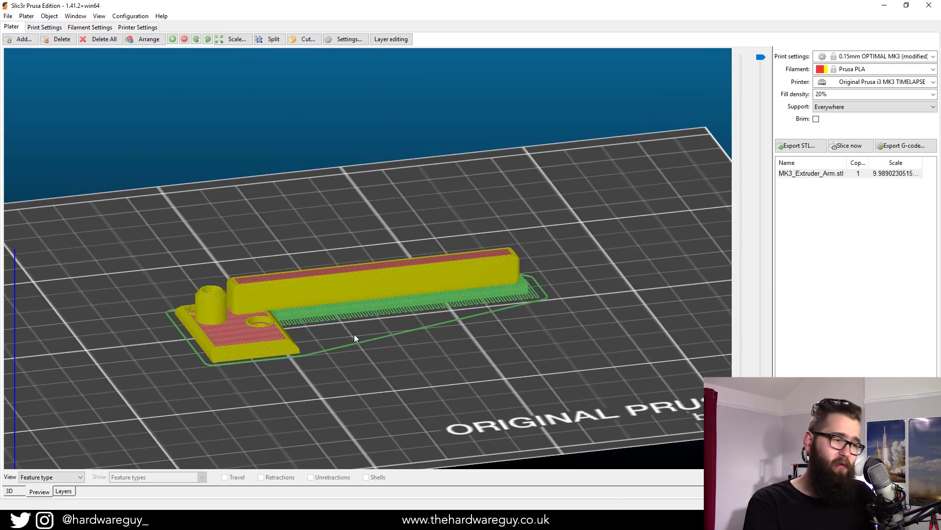
left_click_drag(346, 337, 214, 255)
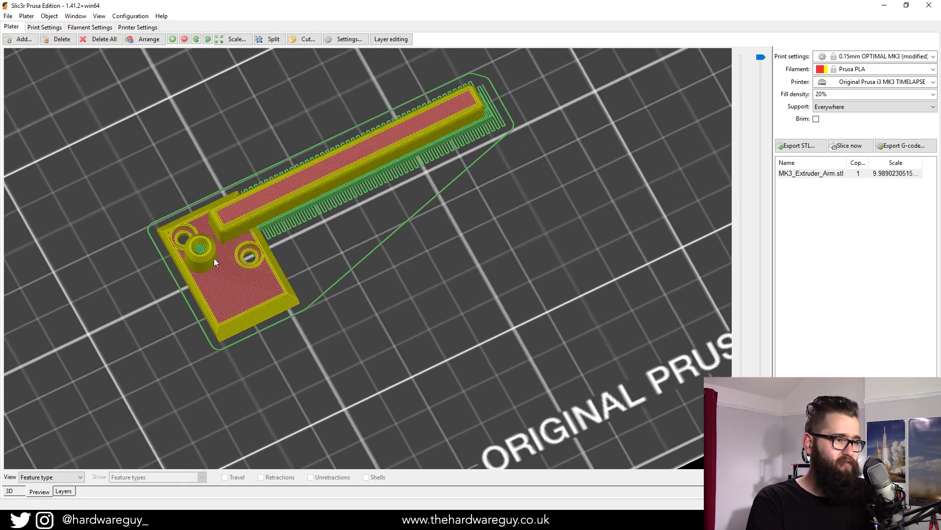
scroll(264, 280, "up", 5)
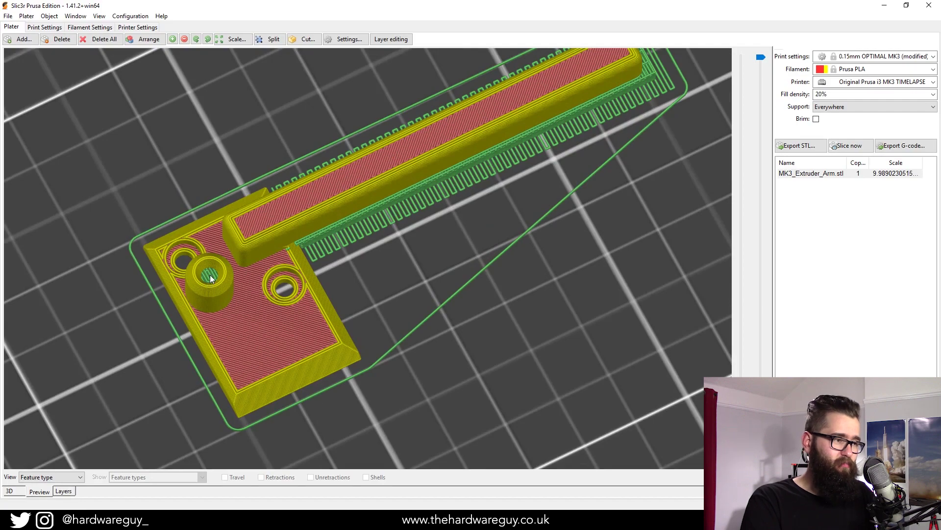
left_click_drag(345, 287, 384, 292)
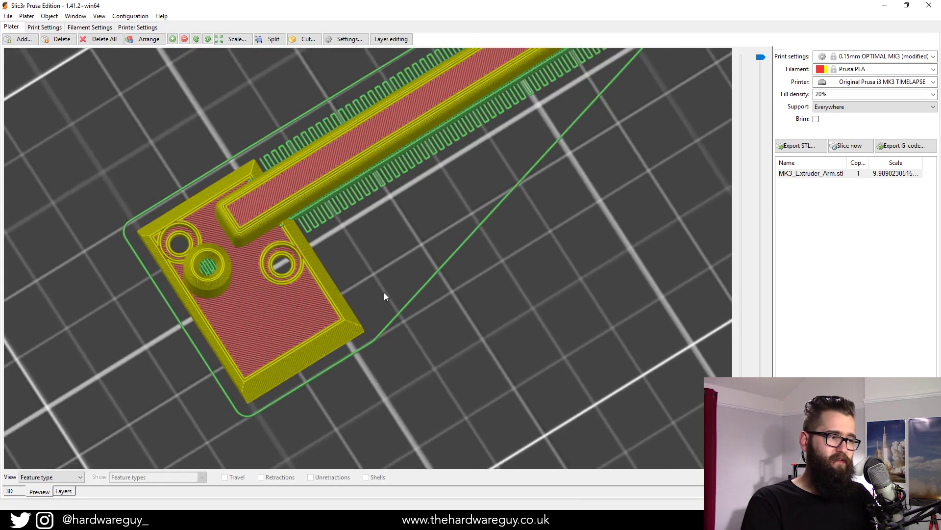
left_click_drag(193, 252, 368, 292)
scroll(356, 268, "down", 2)
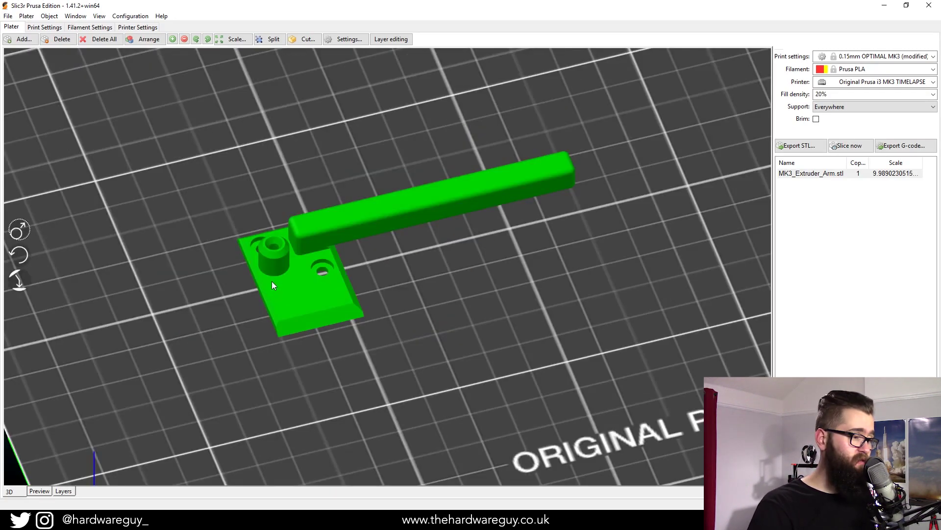
- Open the object settings for the extruder arm on the build plate
double_click(294, 282)
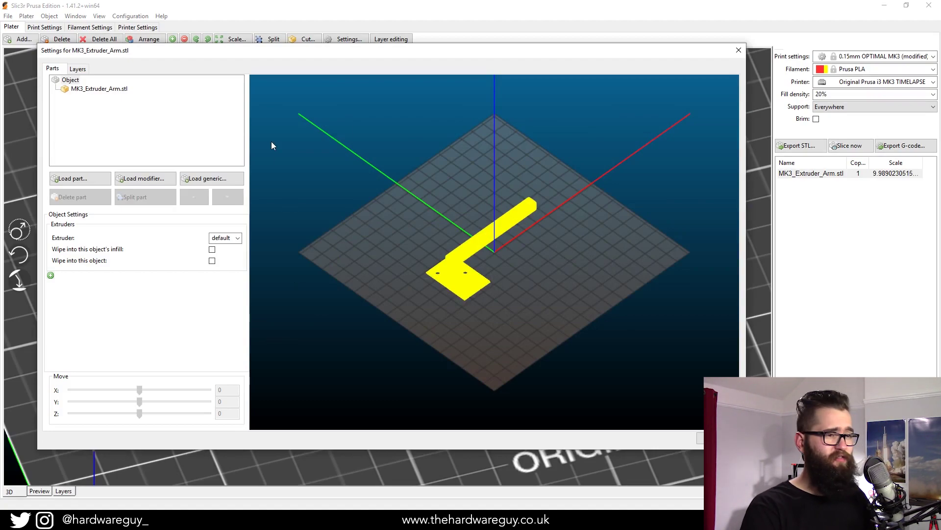
left_click_drag(567, 254, 508, 269)
scroll(505, 264, "up", 2)
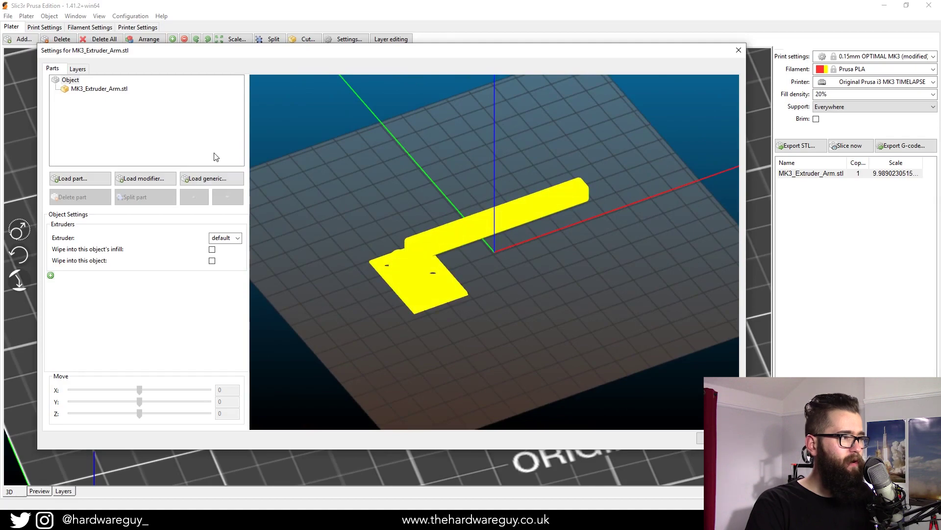
left_click_drag(544, 296, 526, 317)
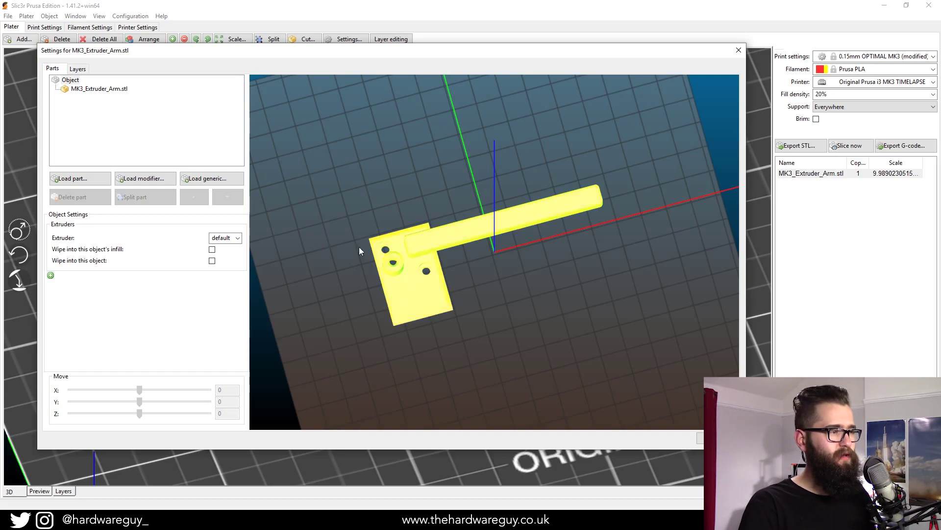
- Add a generic box modifier to the extruder arm with length, width and height of 100
left_click(205, 182)
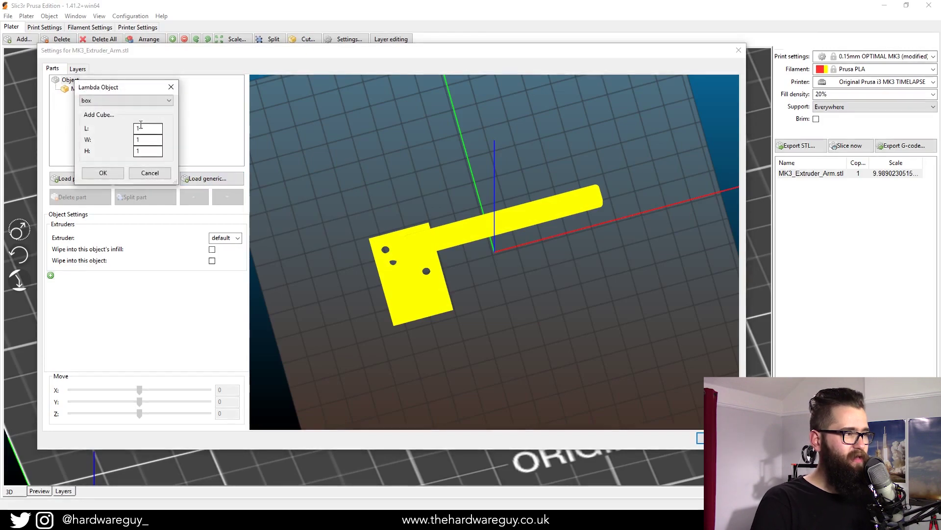
left_click_drag(133, 91, 162, 117)
left_click(162, 128)
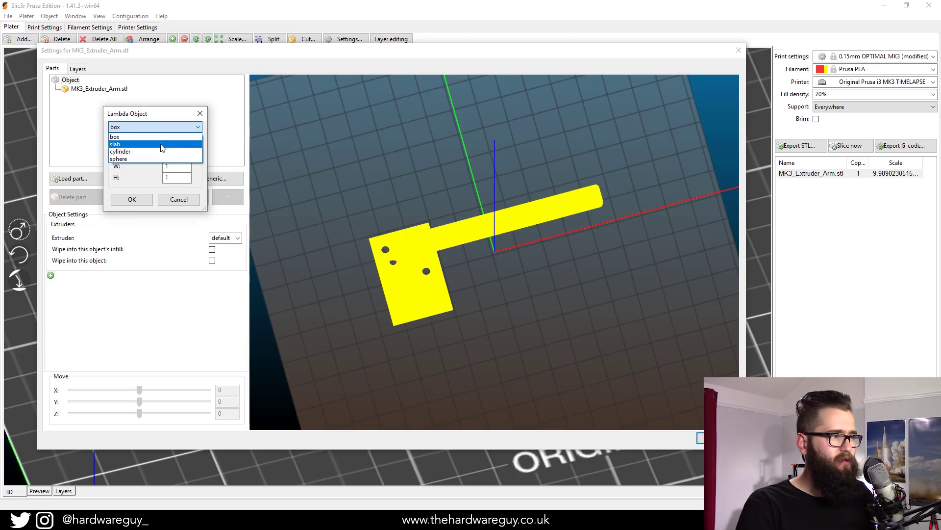
left_click(161, 138)
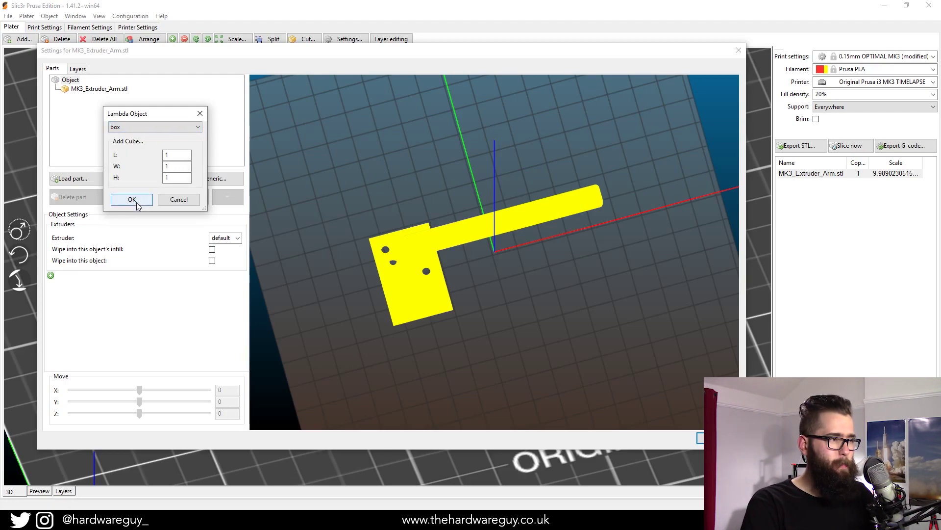
left_click(177, 156)
type("00")
key("Tab")
type("00")
key("Tab")
type("10")
key("Return")
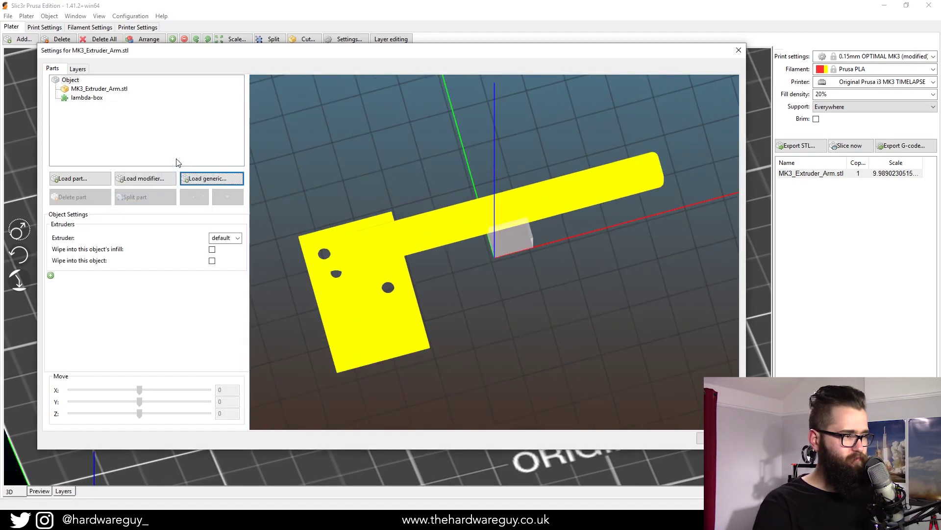
- Move the box modifier along X to -364, toward the round post on the arm's base plate
left_click_drag(473, 264, 475, 278)
left_click(513, 260)
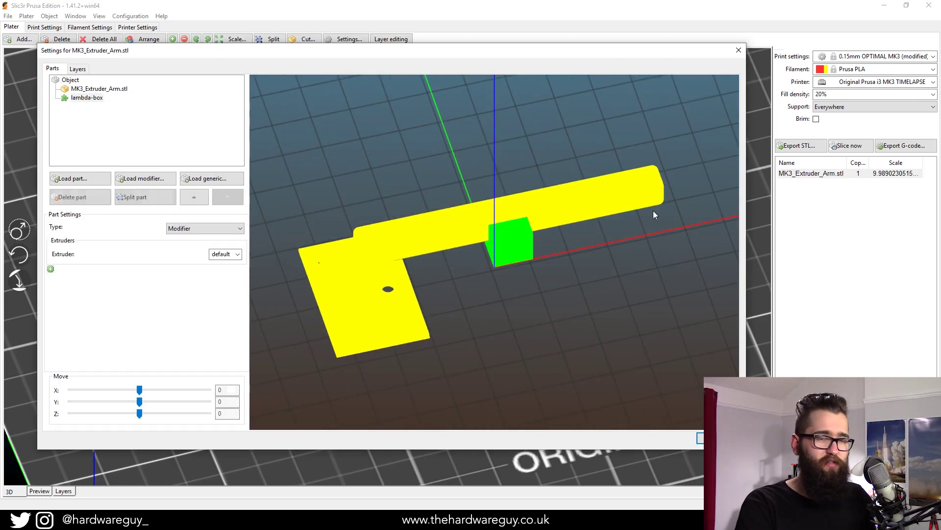
left_click(502, 317)
left_click_drag(366, 267, 440, 309)
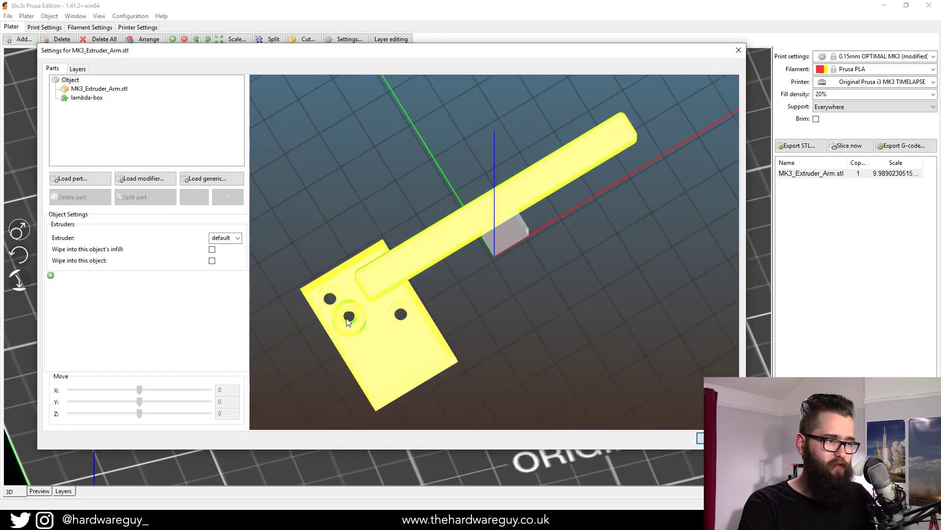
left_click_drag(353, 316, 550, 275)
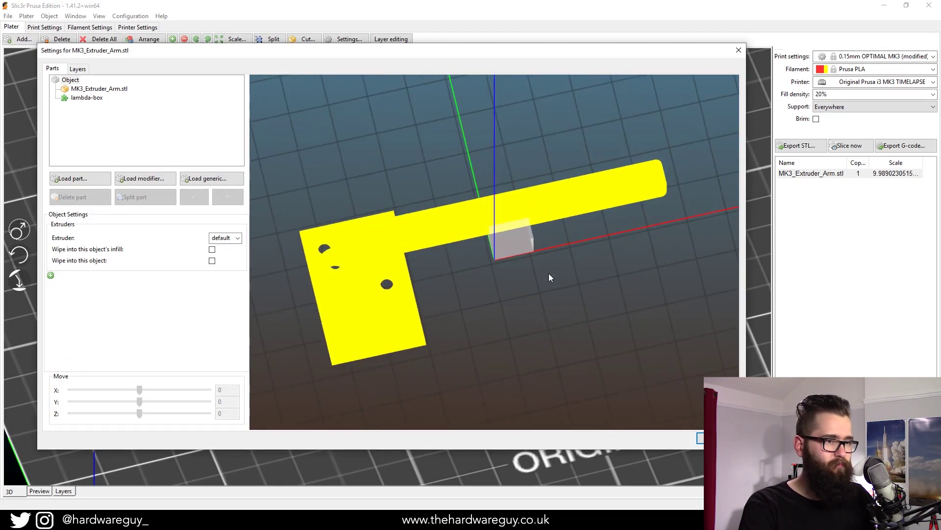
left_click(518, 243)
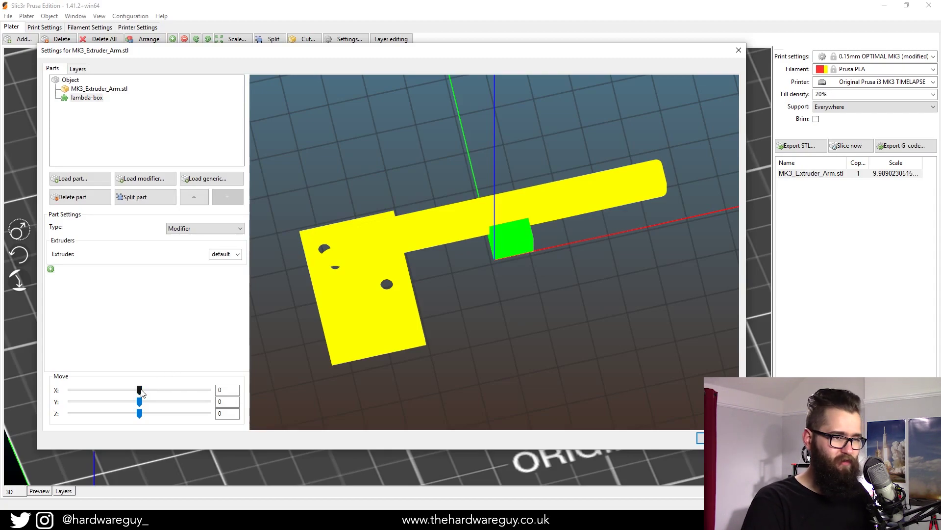
left_click_drag(141, 392, 55, 400)
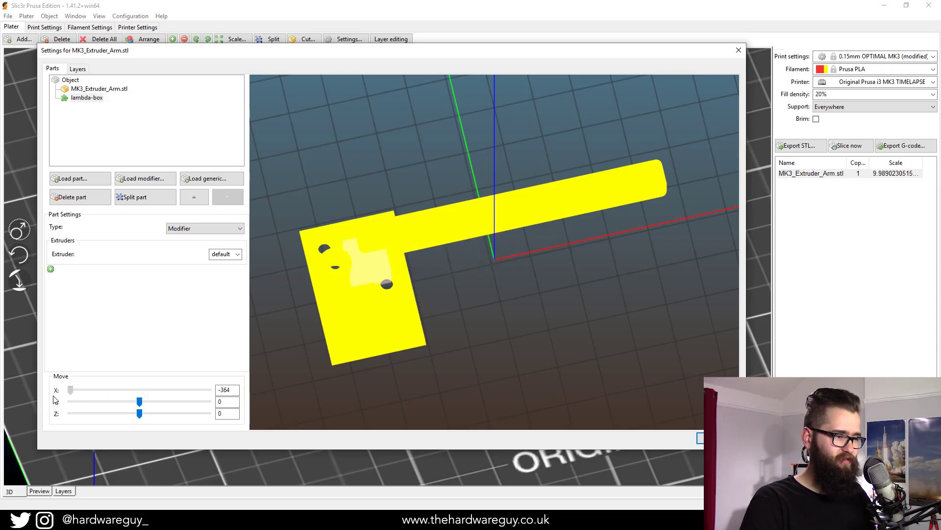
left_click_drag(55, 400, 55, 399)
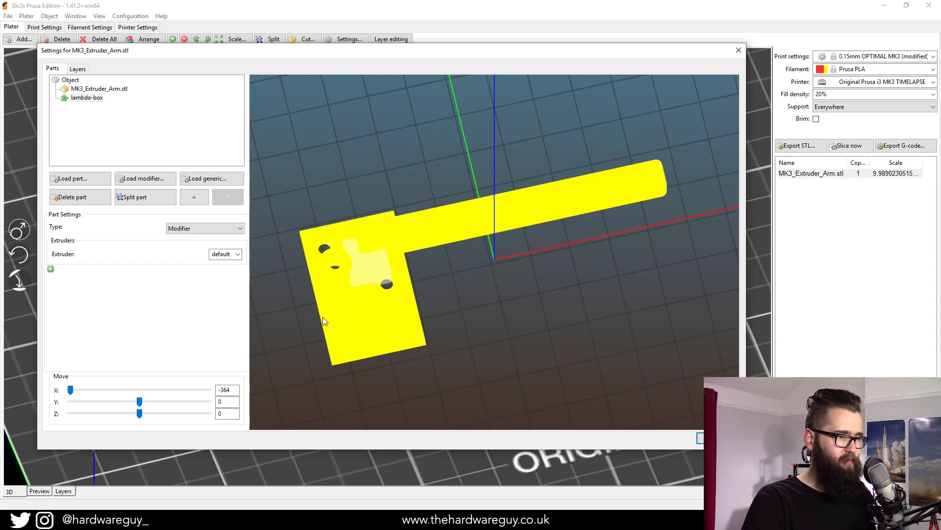
left_click(510, 284)
left_click(364, 272)
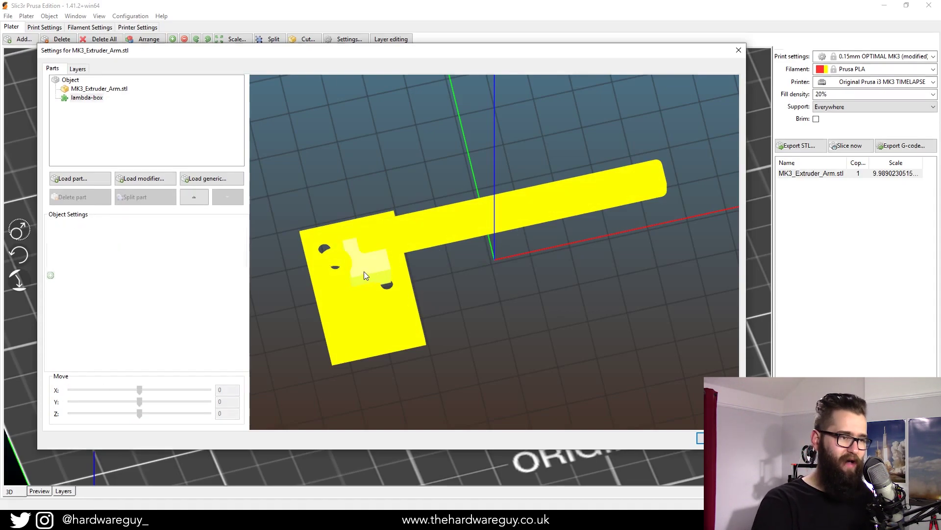
- Fine-tune the box modifier's X position to -72.3 so that it encloses the round post
mouse_move(139, 391)
left_mouse_down()
mouse_move(98, 397)
mouse_move(124, 393)
left_mouse_up()
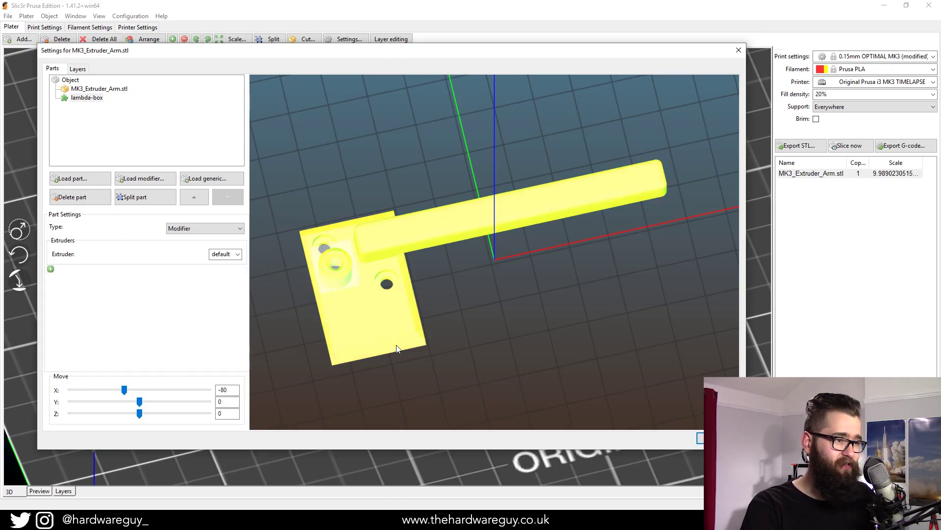
mouse_move(401, 370)
left_mouse_down()
mouse_move(443, 362)
mouse_move(412, 360)
mouse_move(403, 371)
mouse_move(407, 362)
left_mouse_up()
mouse_move(124, 390)
left_mouse_down()
mouse_move(193, 390)
mouse_move(127, 402)
left_mouse_up()
left_click_drag(461, 351, 487, 372)
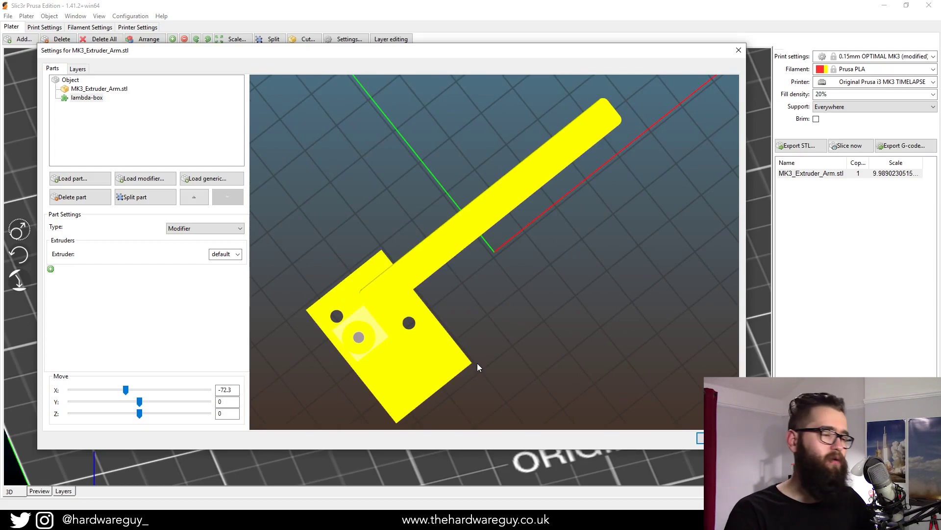
left_click_drag(413, 296, 514, 278)
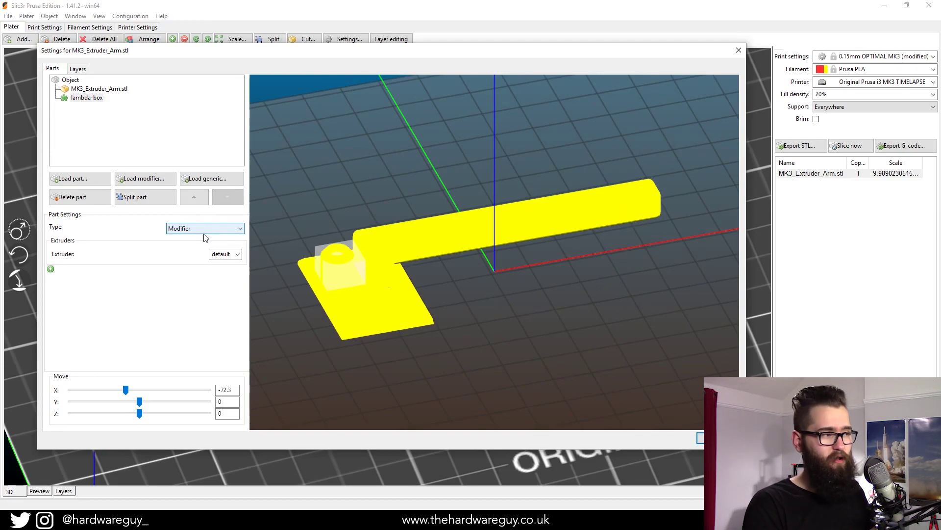
- Change the type of the box around the post to Support Blocker and close the object settings
left_click(358, 265)
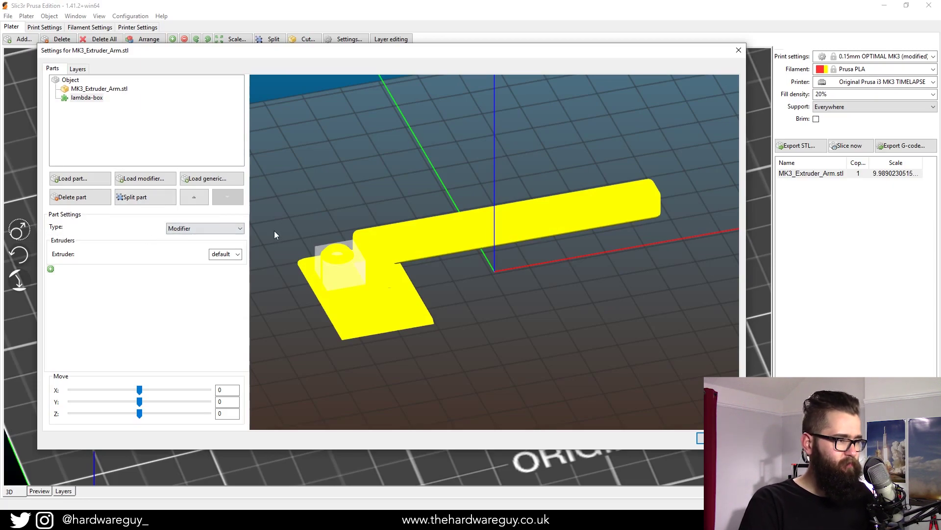
left_click(214, 231)
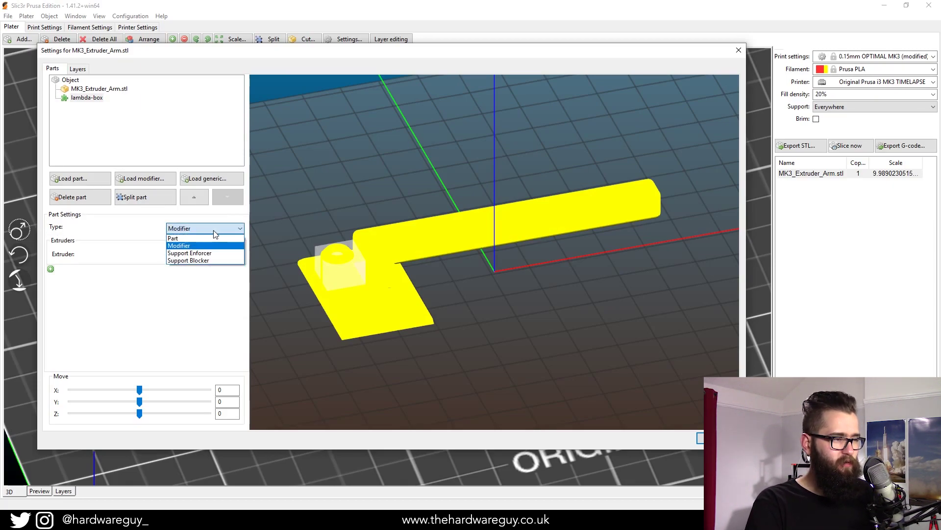
left_click(208, 260)
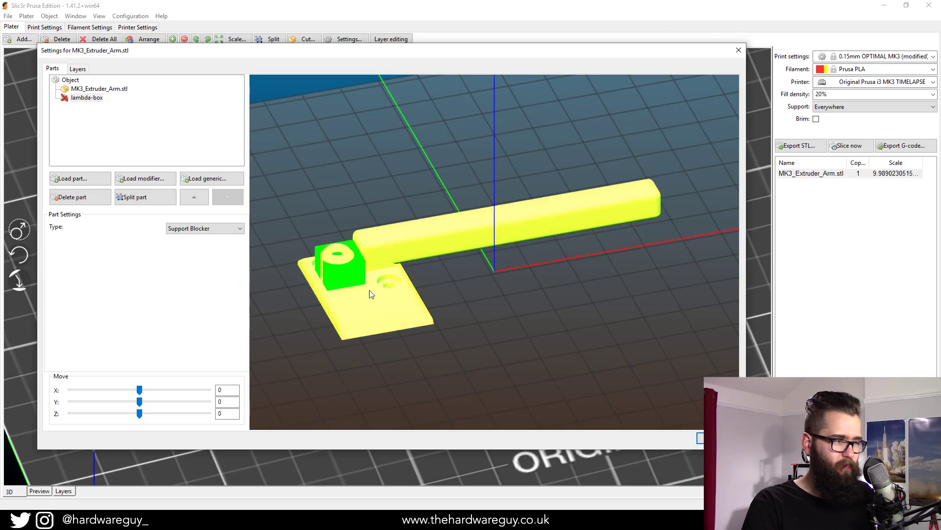
left_click(295, 319)
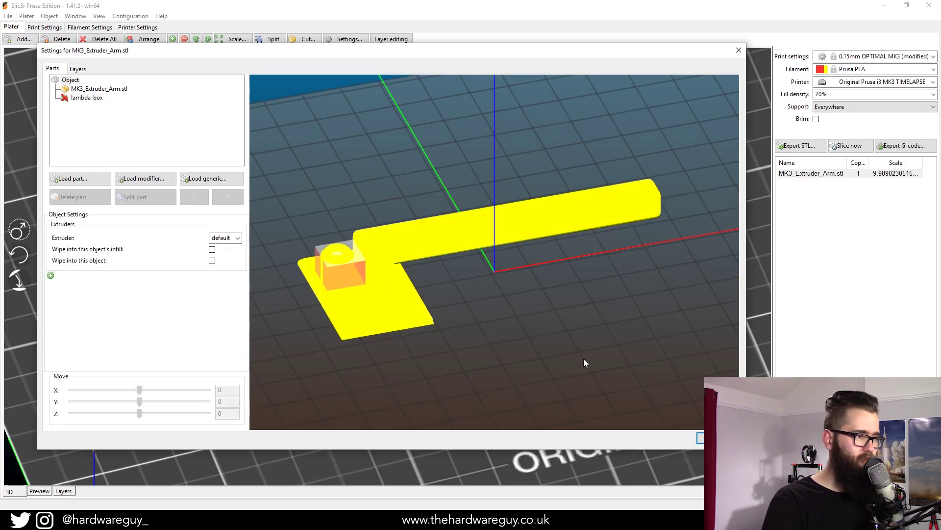
left_click_drag(461, 305, 488, 260)
left_click(719, 438)
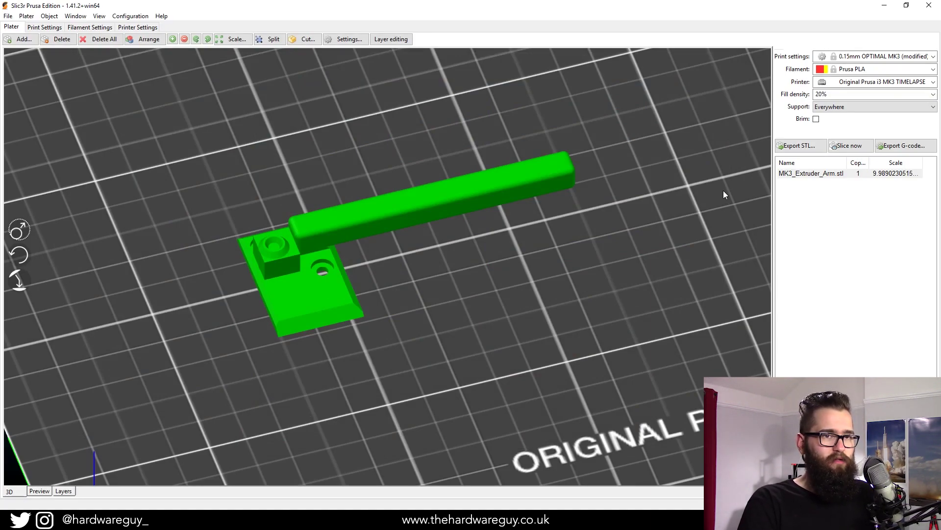
- Slice the extruder arm and examine the preview for supports in the post's hole and under the bar
left_click(858, 149)
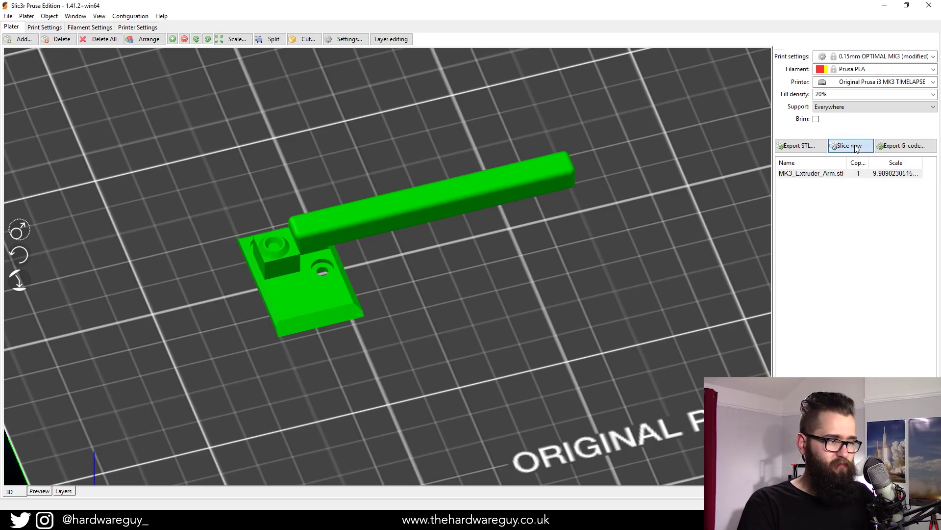
left_click(42, 492)
left_click_drag(362, 340, 415, 319)
scroll(328, 282, "up", 5)
left_click_drag(228, 231, 122, 212)
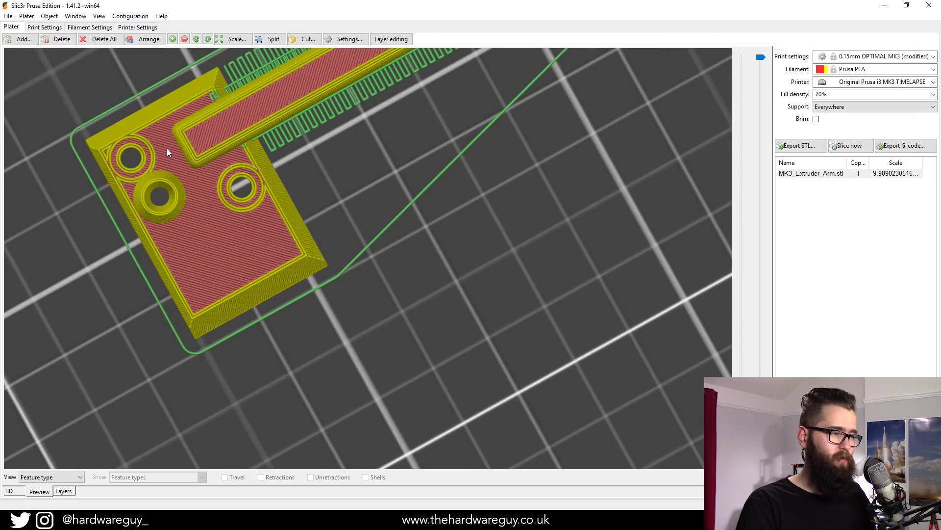
left_click_drag(169, 156, 553, 268)
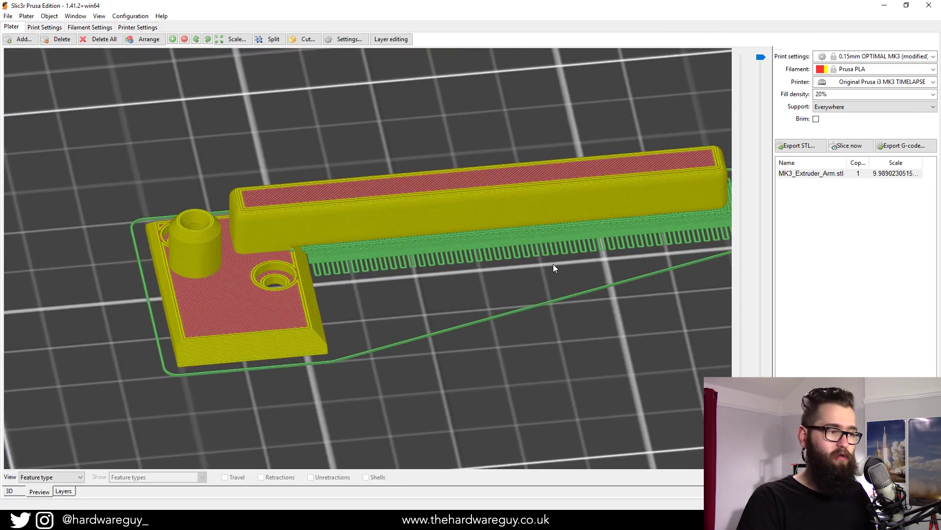
left_click_drag(489, 297, 421, 312)
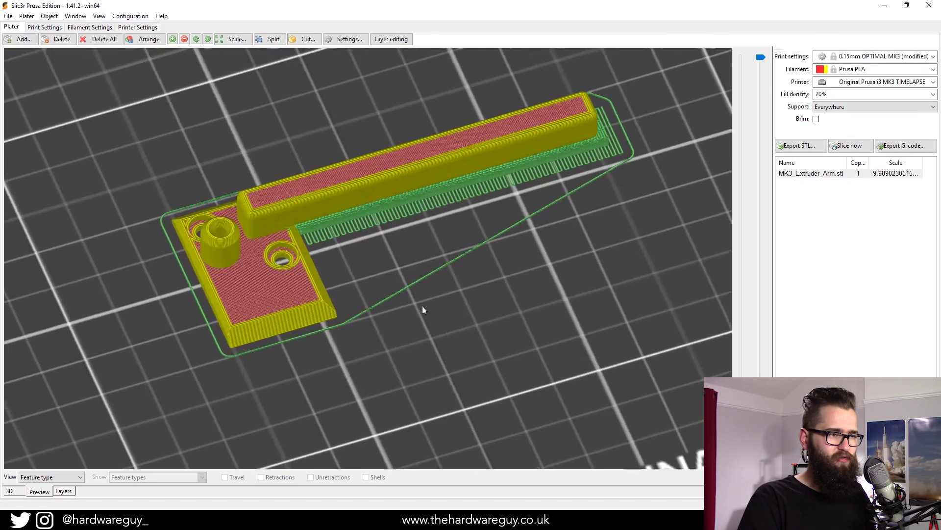
middle_click_drag(395, 275, 363, 314)
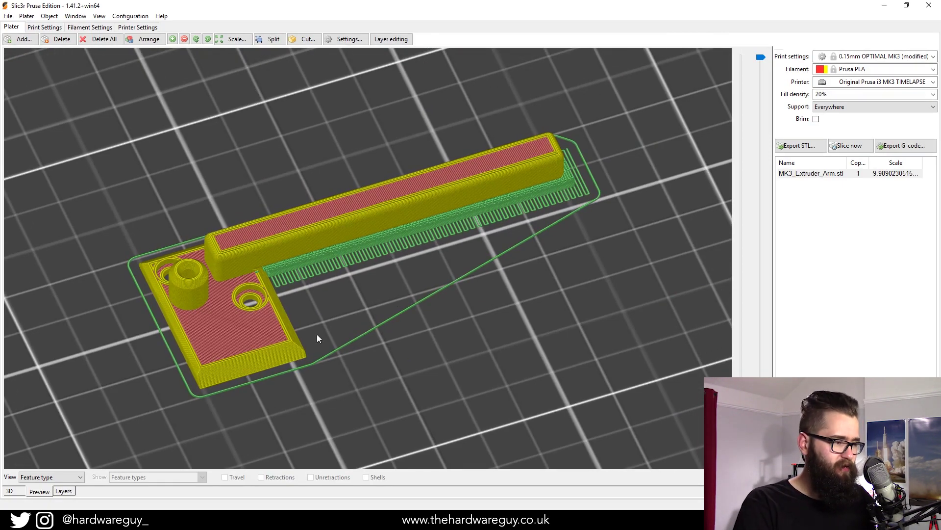
- Return to the 3D view and reopen the extruder arm's object settings with the model seen close up
left_click(16, 491)
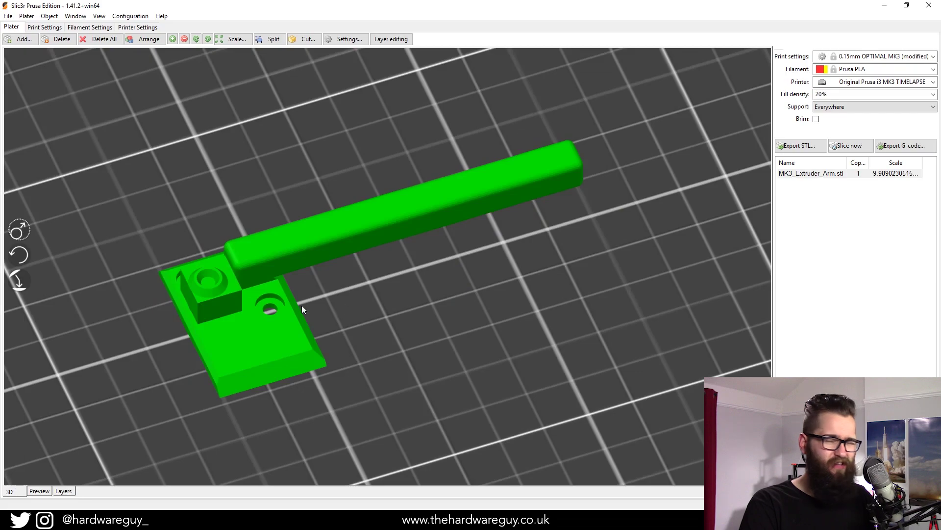
double_click(246, 340)
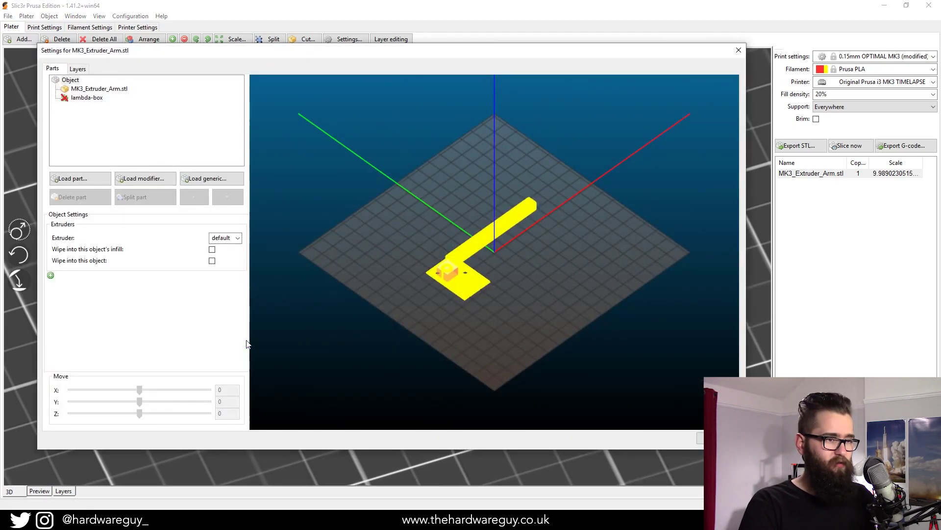
mouse_move(571, 299)
left_mouse_down()
mouse_move(552, 277)
mouse_move(584, 296)
left_mouse_up()
scroll(552, 277, "up", 5)
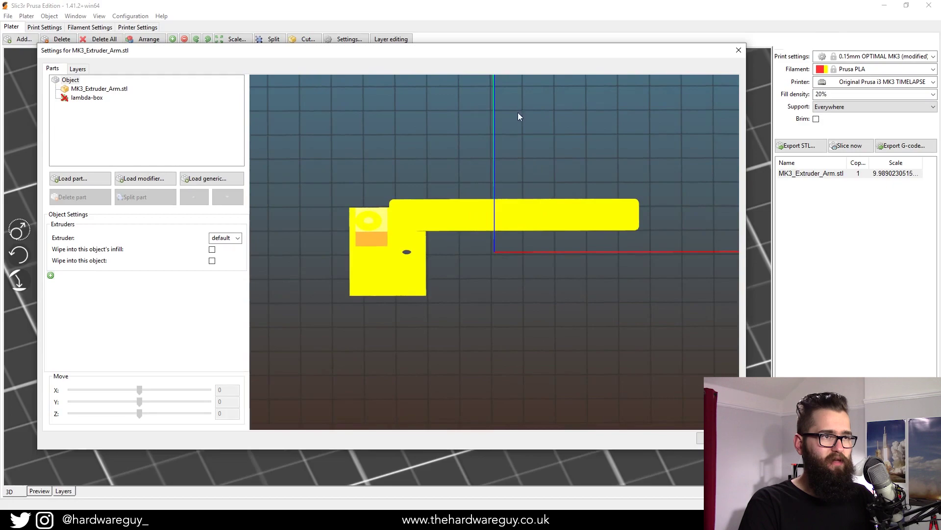
left_click_drag(507, 58, 537, 65)
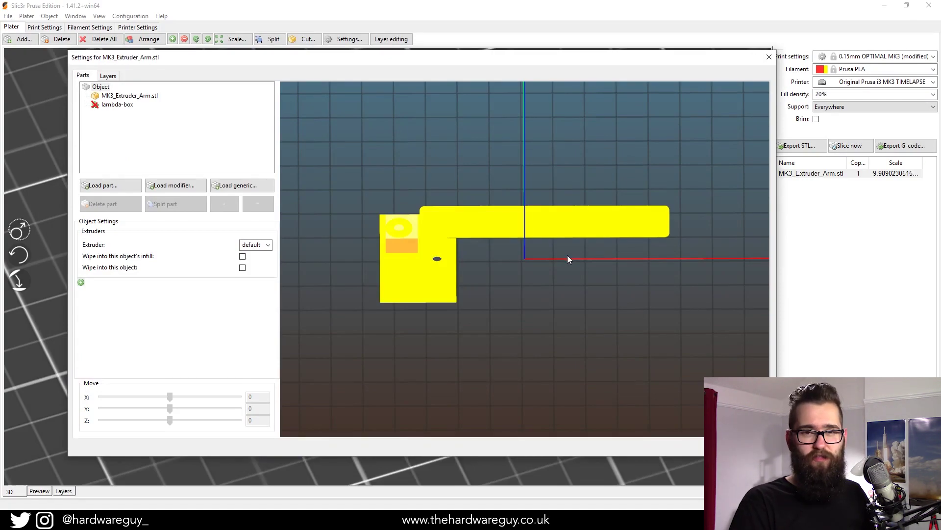
- Try adding a generic box modifier with a length of 1000, and delete it from the object
left_click(235, 189)
left_click_drag(178, 99, 253, 228)
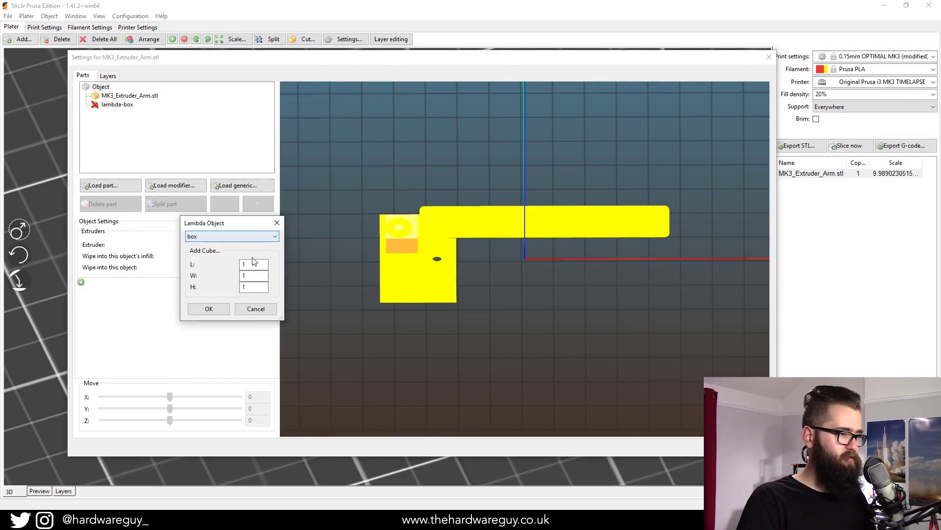
left_click(253, 261)
type("000")
key("Tab")
type("10")
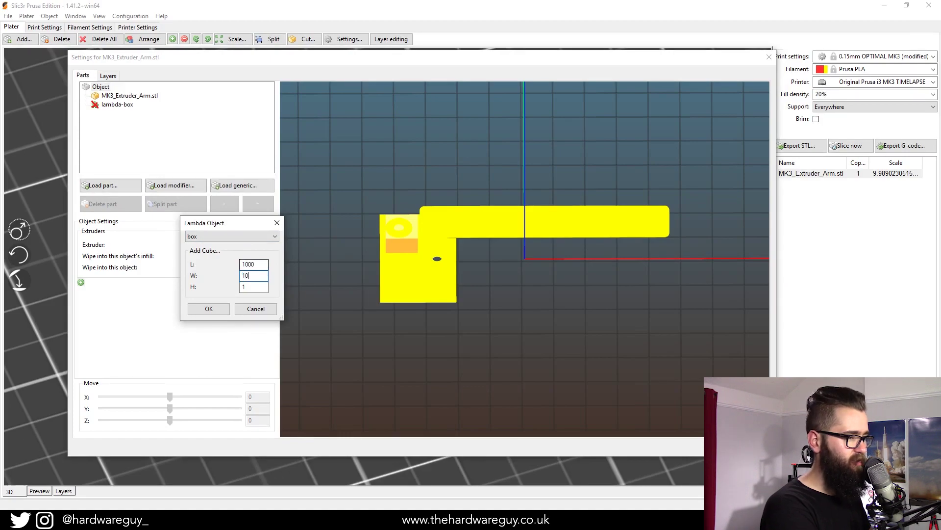
type("100")
key("Return")
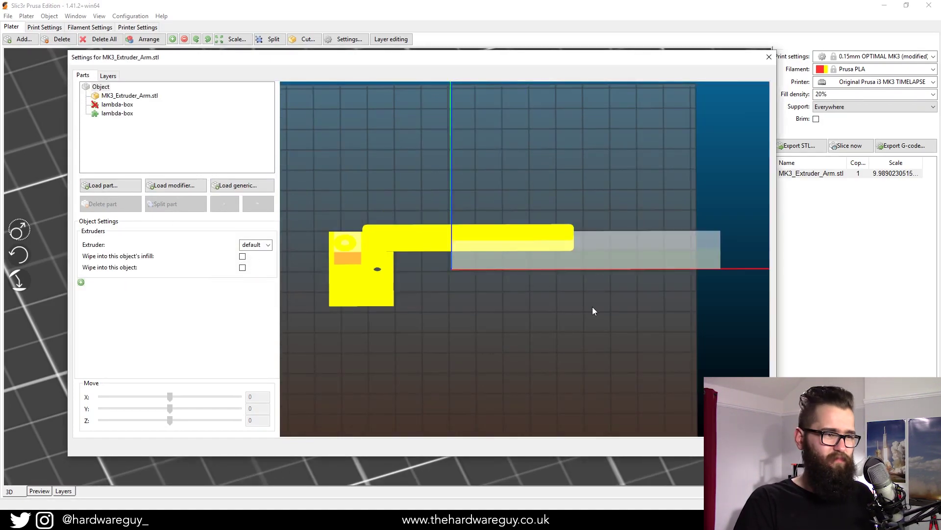
left_click(599, 260)
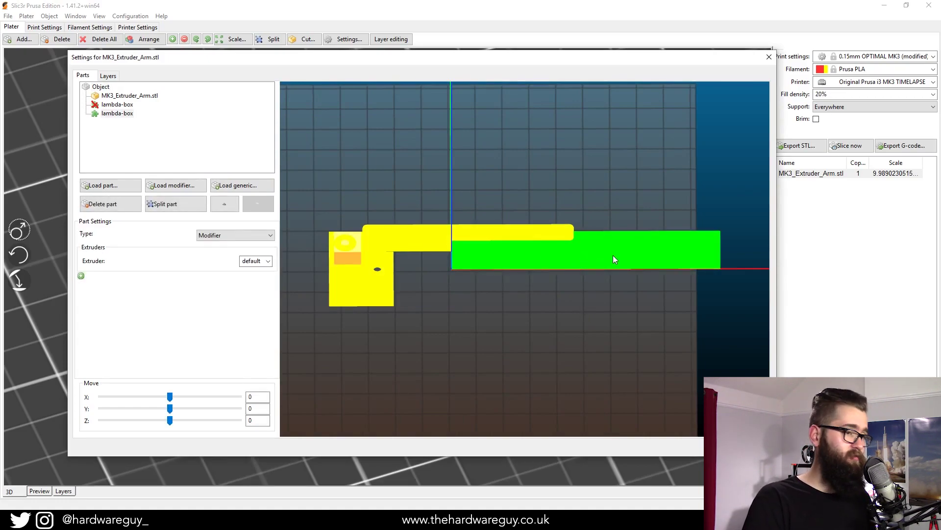
key("Delete")
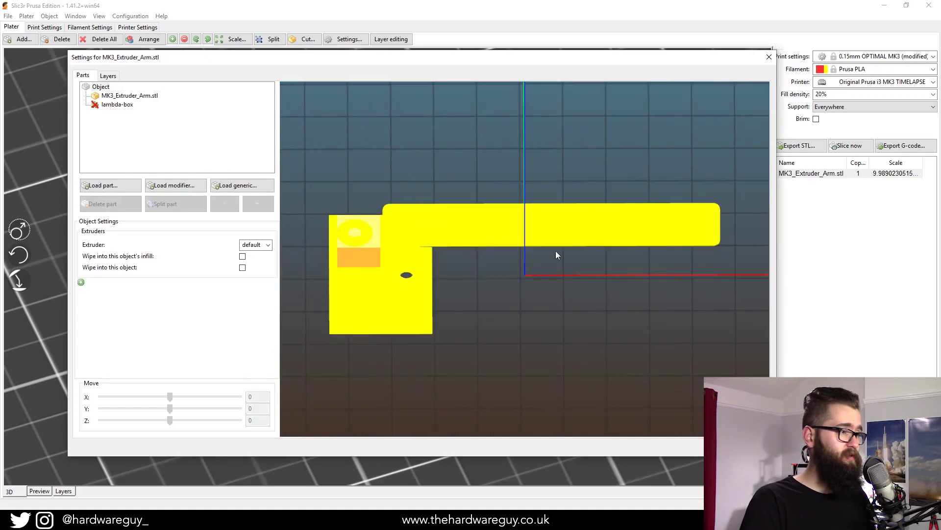
- Add a generic box modifier with length, width and height of 200
left_click(232, 186)
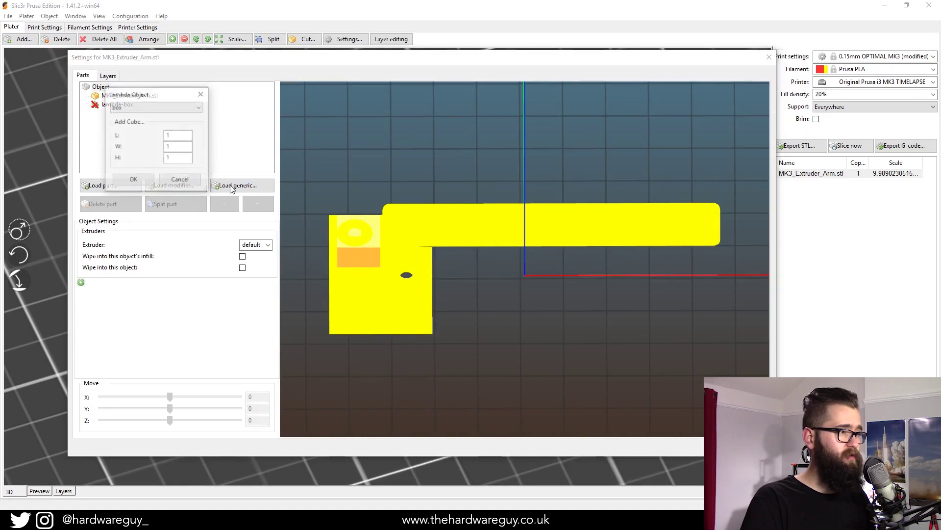
left_click(175, 135)
type("200")
key("Tab")
type("20200")
key("Return")
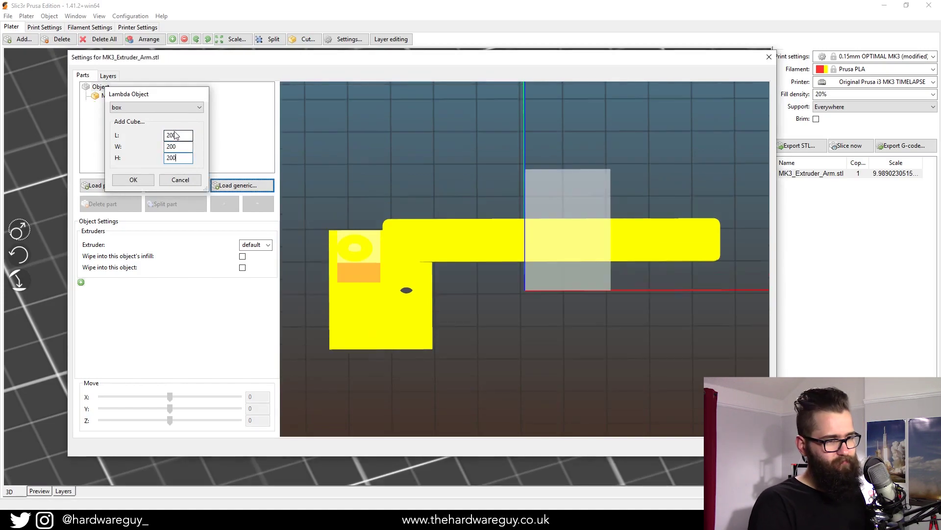
- Make the new box across the middle of the bar a Support Blocker and close the object settings
left_click_drag(530, 331, 587, 317)
left_click(560, 146)
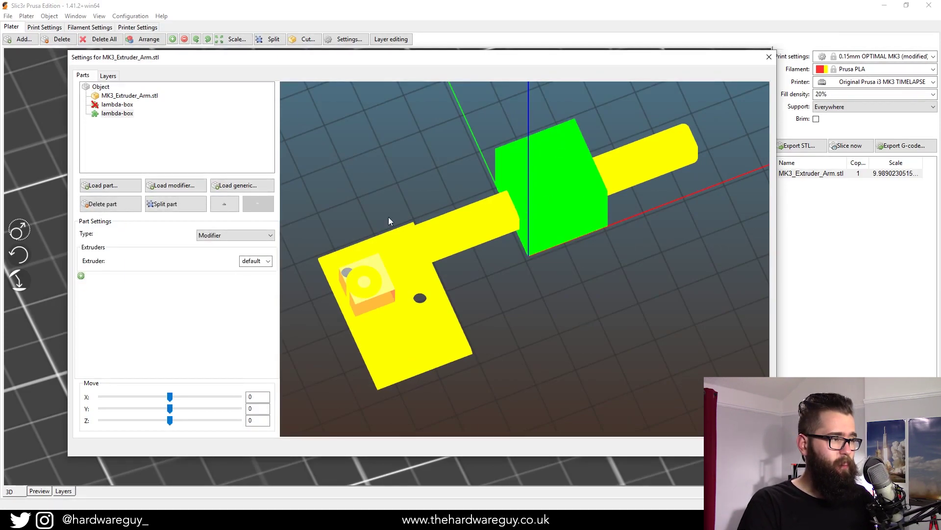
left_click(207, 237)
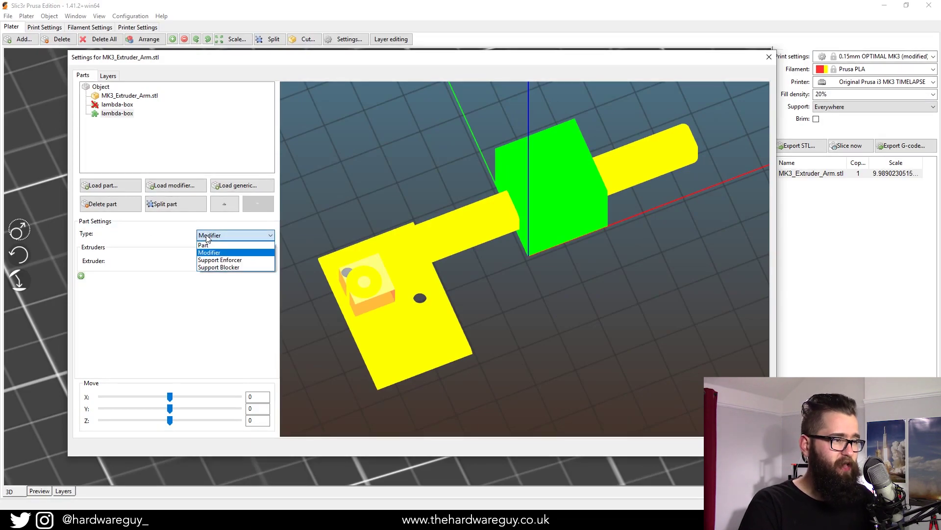
left_click(234, 268)
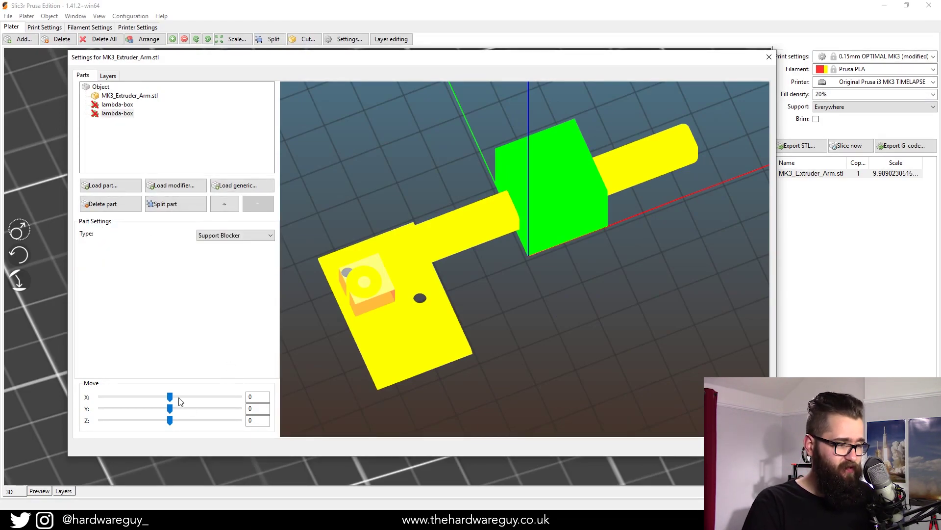
mouse_move(170, 397)
left_mouse_down()
mouse_move(162, 396)
mouse_move(169, 397)
left_mouse_up()
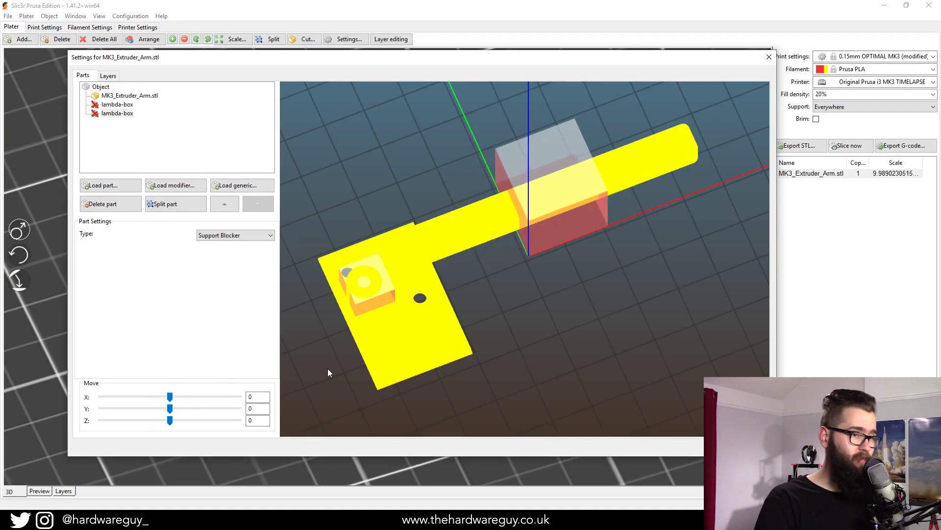
left_click_drag(542, 320, 531, 289)
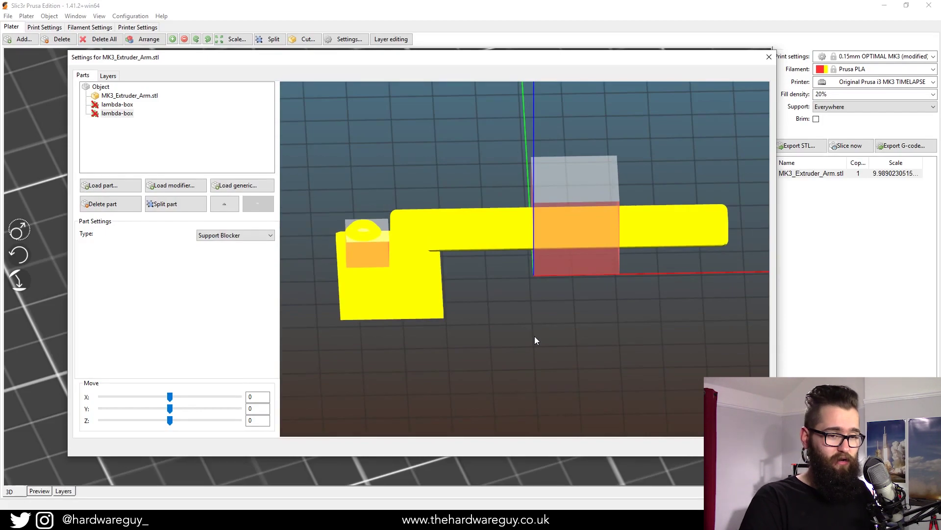
key("Escape")
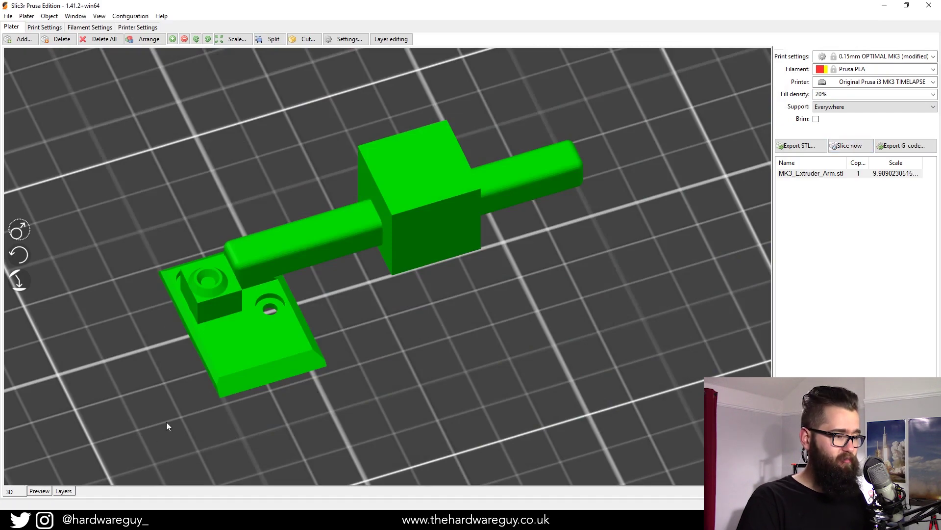
- Examine the sliced preview for supports beneath the middle of the bar, and return to the 3D view
left_click(39, 491)
mouse_move(478, 344)
left_mouse_down()
mouse_move(469, 332)
mouse_move(477, 337)
left_mouse_up()
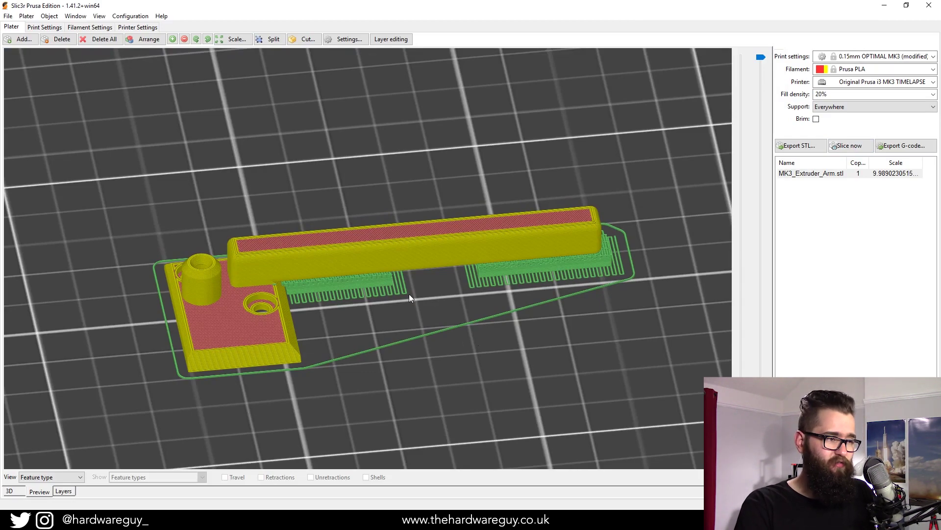
left_click_drag(292, 290, 323, 352)
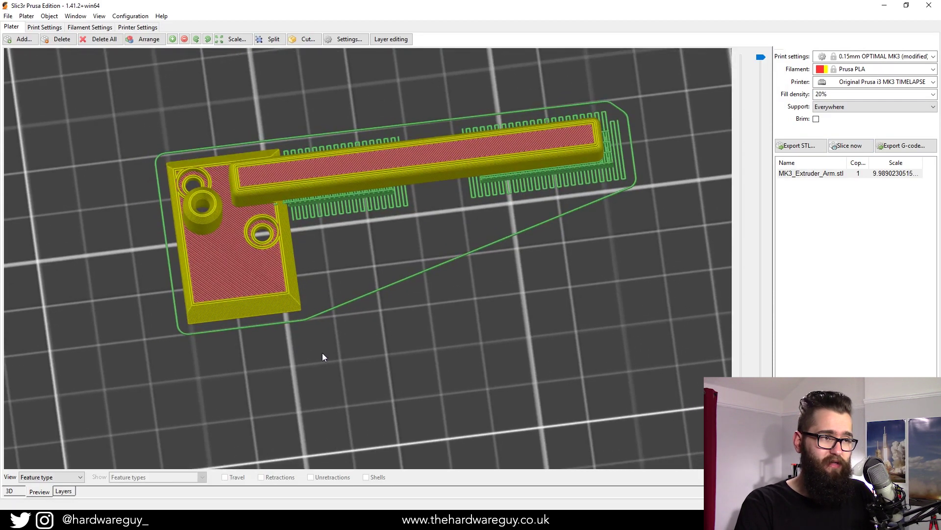
left_click_drag(413, 311, 418, 271)
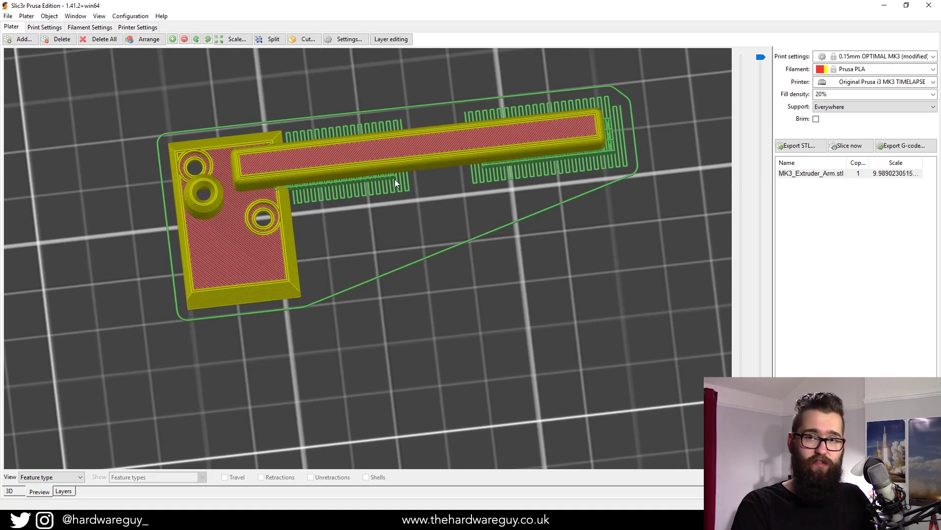
left_click_drag(420, 277, 413, 254)
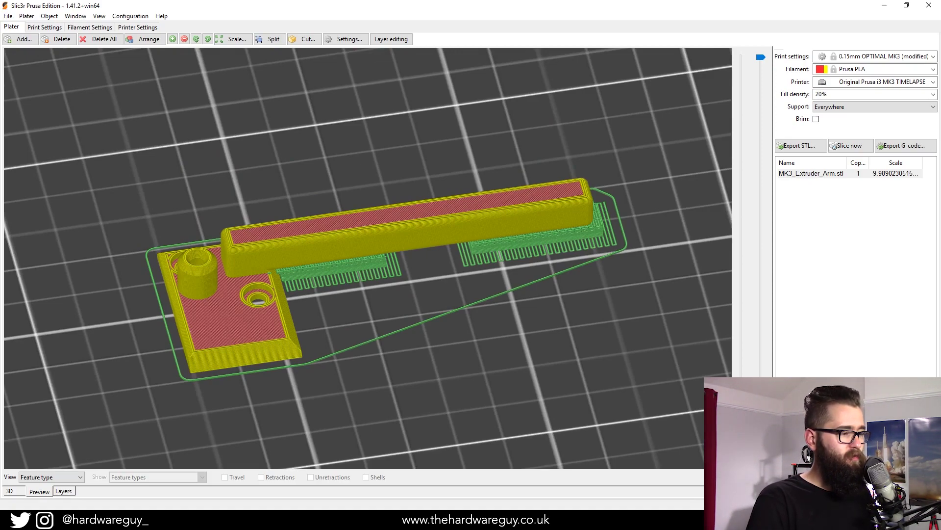
left_click(19, 492)
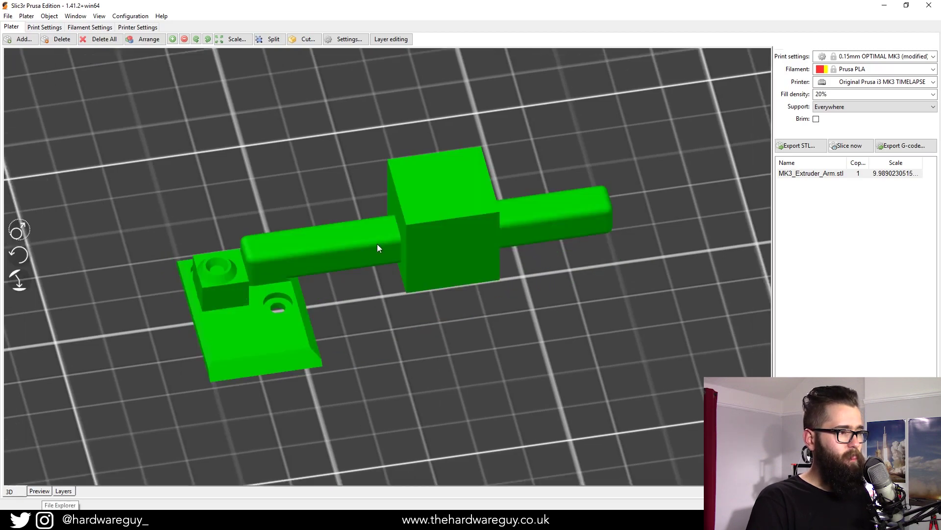
- Delete both box support blockers from the extruder arm, close its object settings and deselect the arm
double_click(310, 248)
left_click(96, 97)
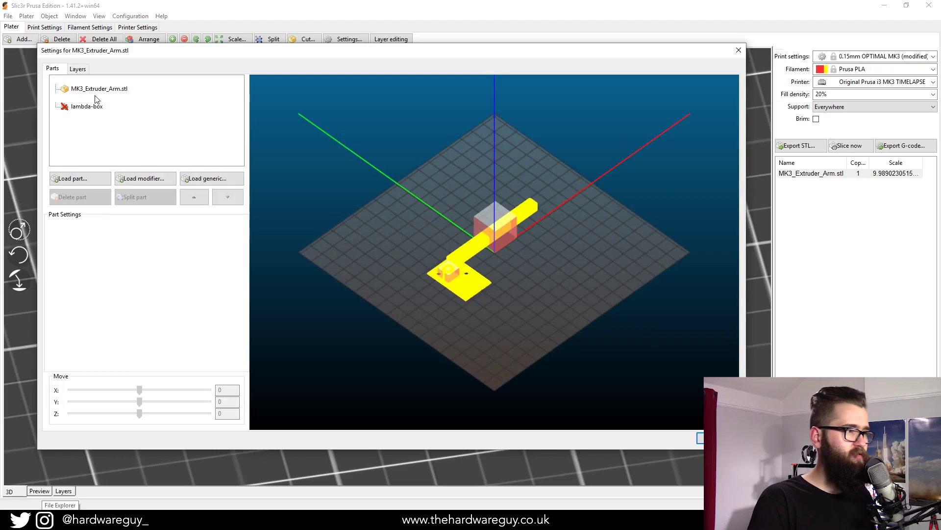
key("Delete")
left_click(96, 97)
key("Delete")
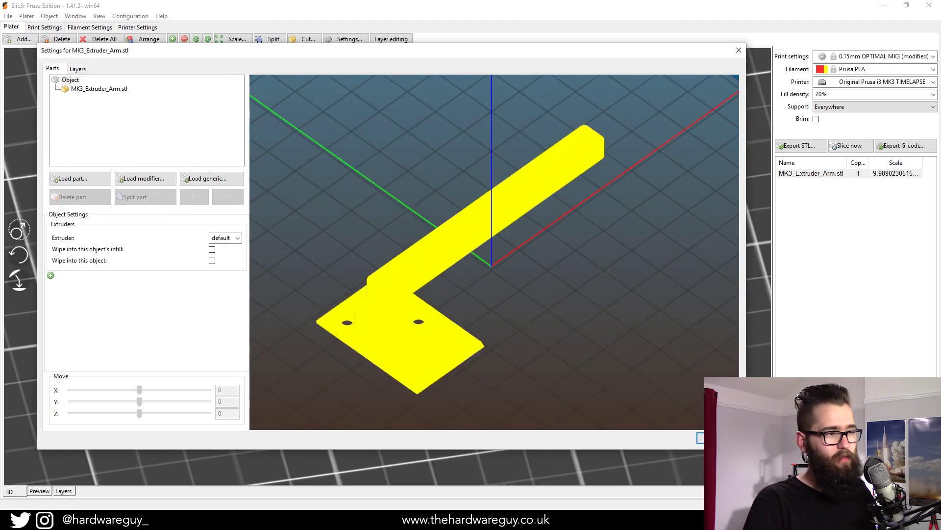
left_click(713, 438)
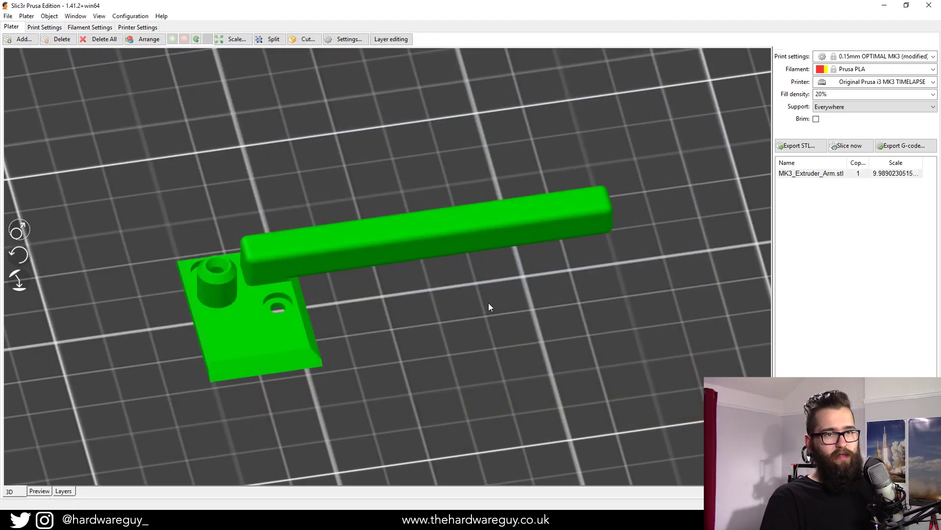
left_click(488, 302)
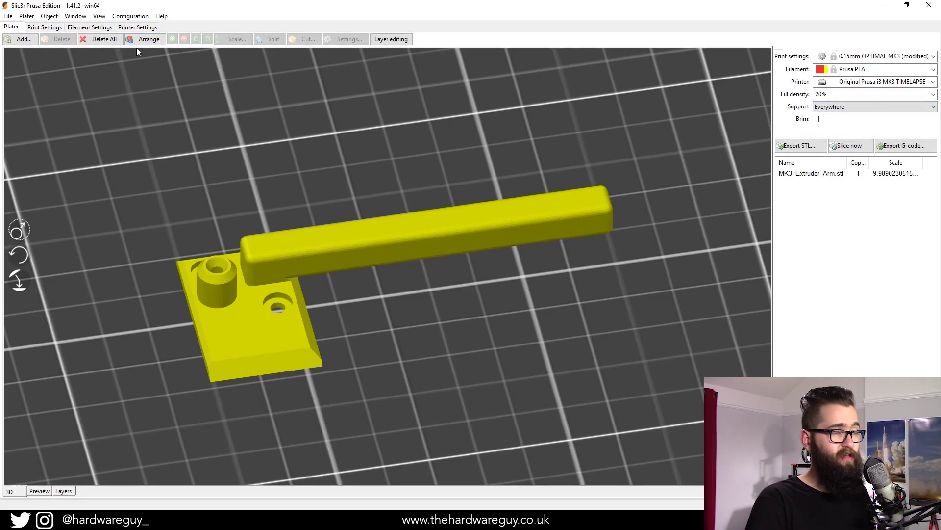
- Turn off auto generated supports in the support material print settings and return to the plater
left_click(44, 27)
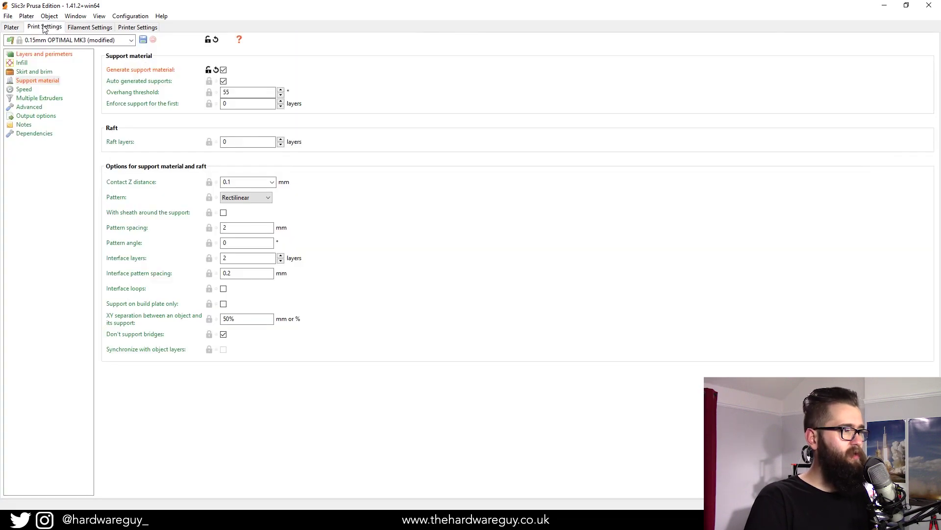
left_click(47, 82)
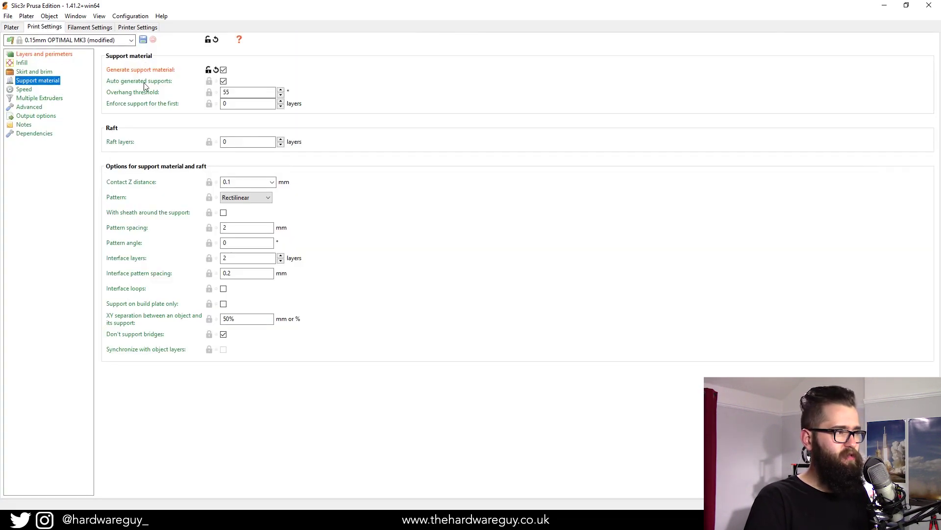
mouse_move(145, 85)
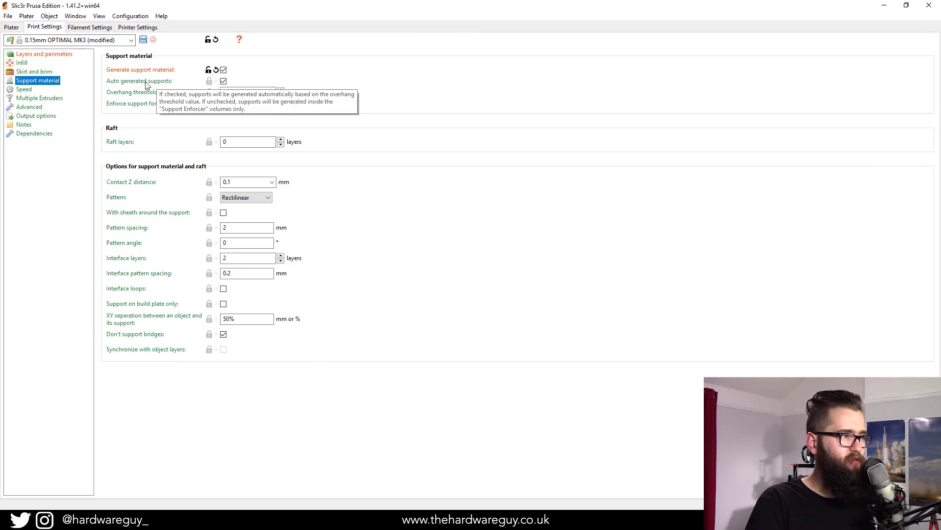
left_click(223, 81)
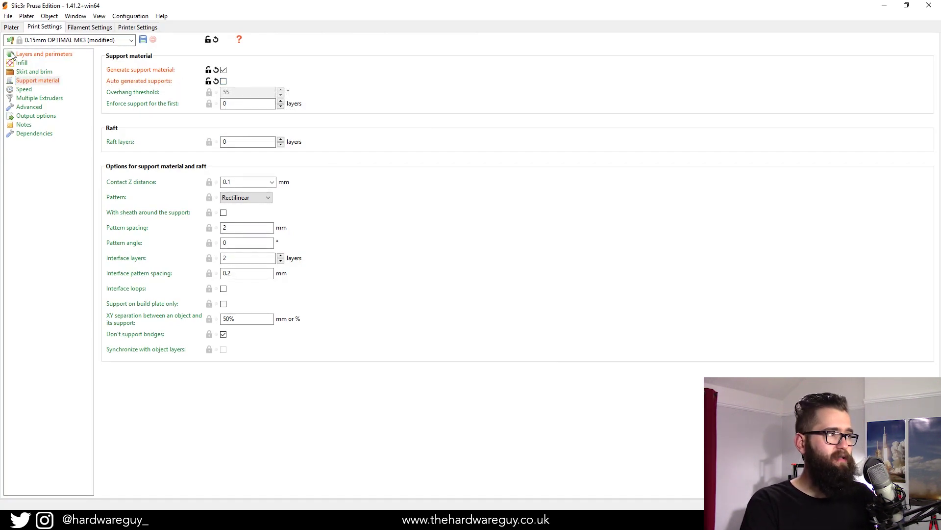
left_click(11, 26)
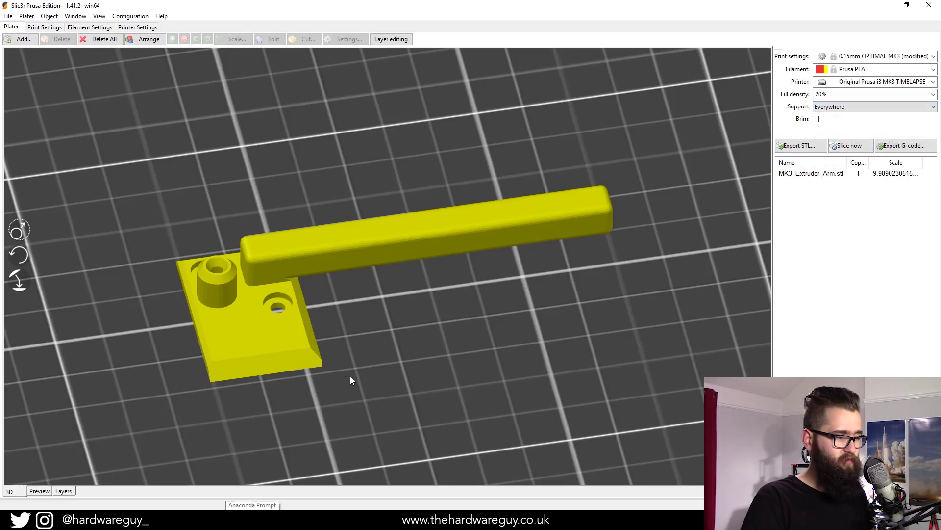
- Check the preview for supports around the post and under the bar, and return to the 3D view
left_click(39, 491)
left_click_drag(423, 311, 405, 340)
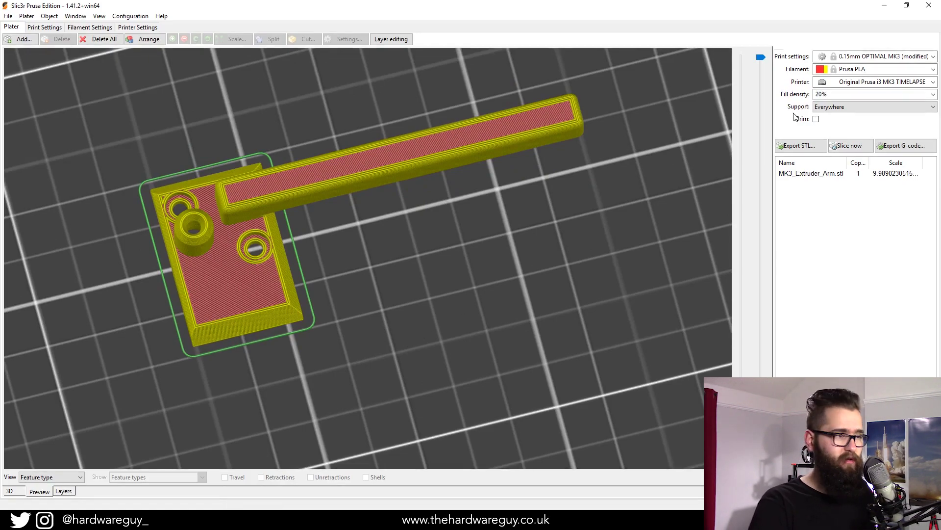
left_click_drag(459, 297, 408, 278)
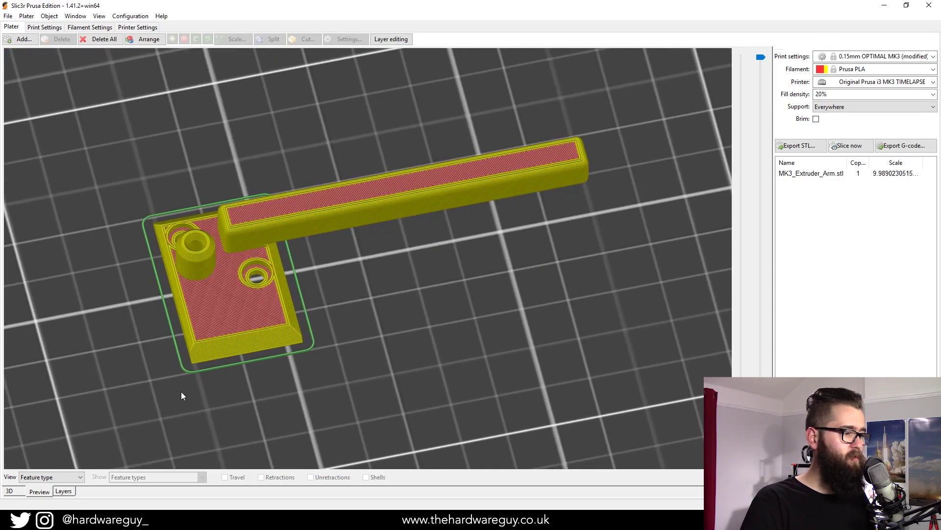
left_click(18, 493)
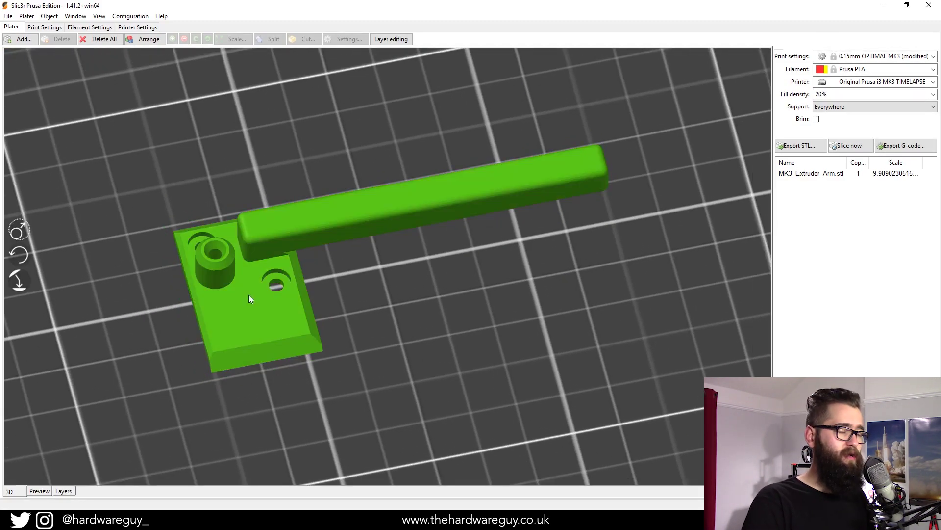
- Add a generic box modifier to the extruder arm with length 1000, width 100 and height 100
left_click(248, 310)
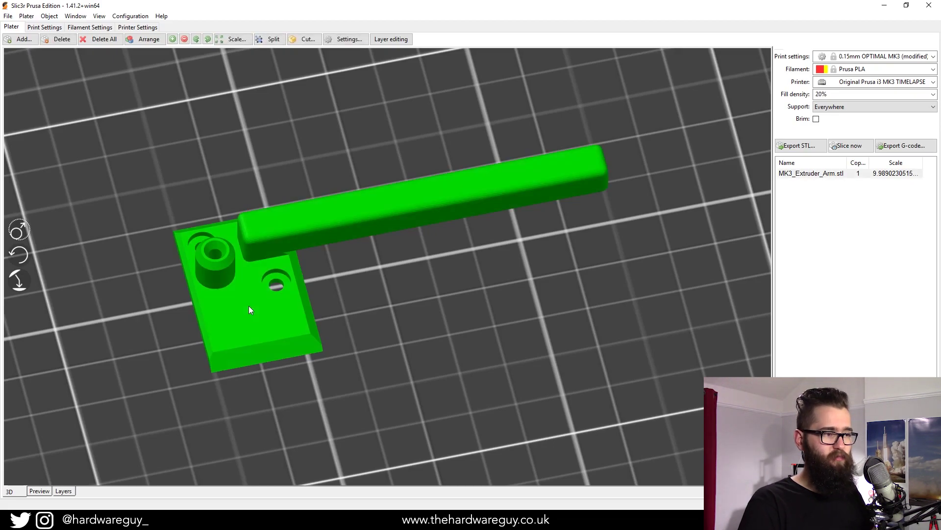
double_click(260, 294)
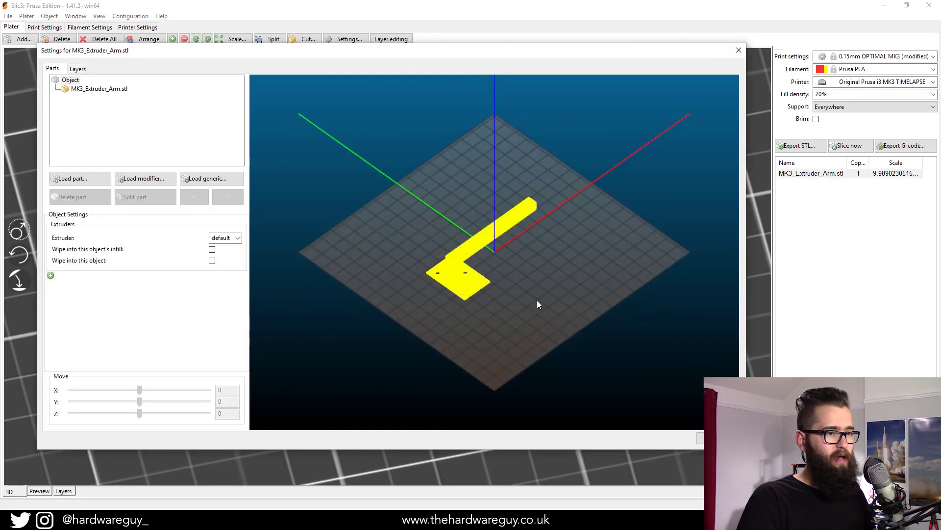
mouse_move(523, 294)
left_mouse_down()
mouse_move(505, 301)
mouse_move(510, 292)
left_mouse_up()
scroll(510, 292, "up", 3)
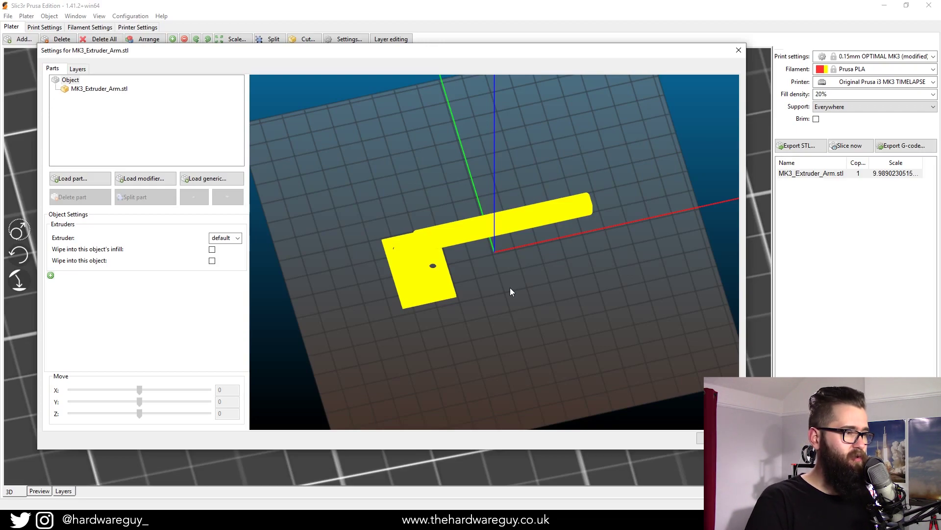
left_click(218, 179)
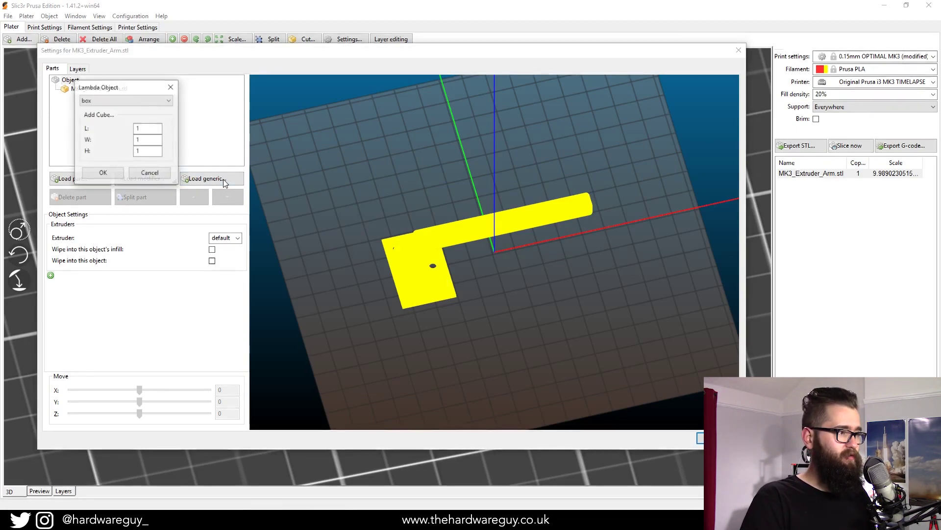
left_click(147, 127)
type("00")
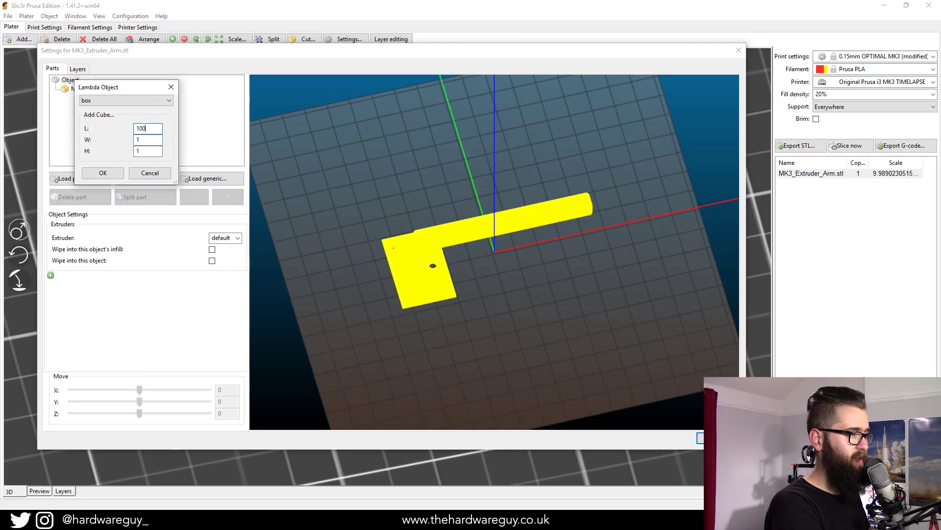
type("0")
key("Tab")
type("100")
key("Tab")
type("100")
key("Return")
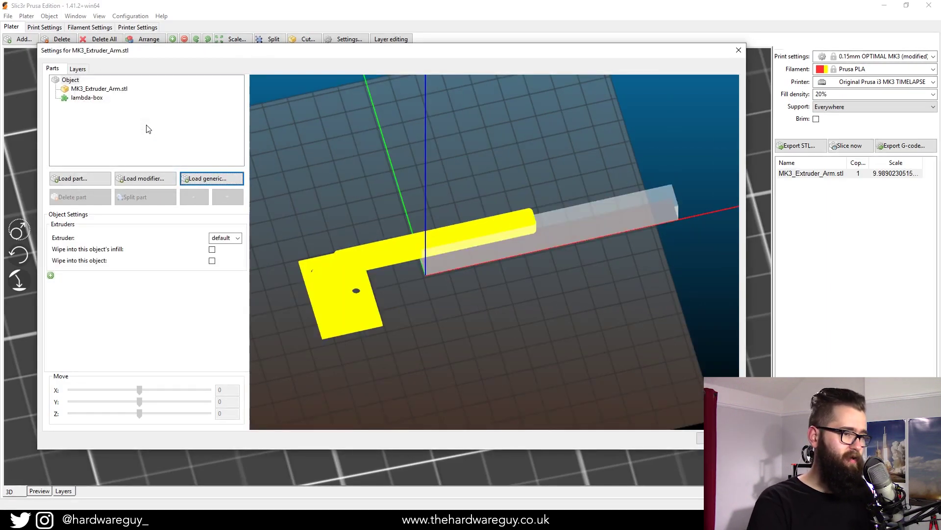
- Move the long box by -216.9 in X and 42.8 in Y so it lies along the bar, starting at the base plate
left_click_drag(563, 301, 566, 329)
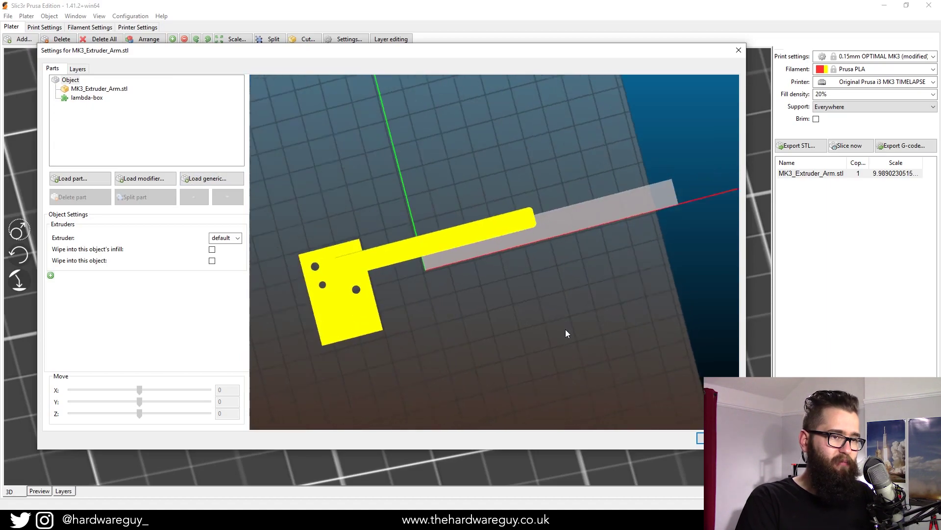
left_click(564, 227)
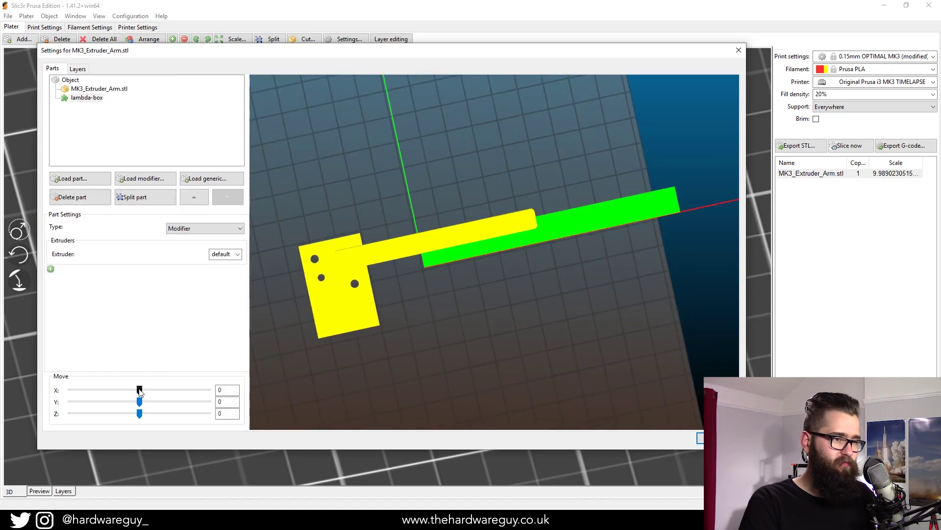
left_click_drag(139, 390, 164, 411)
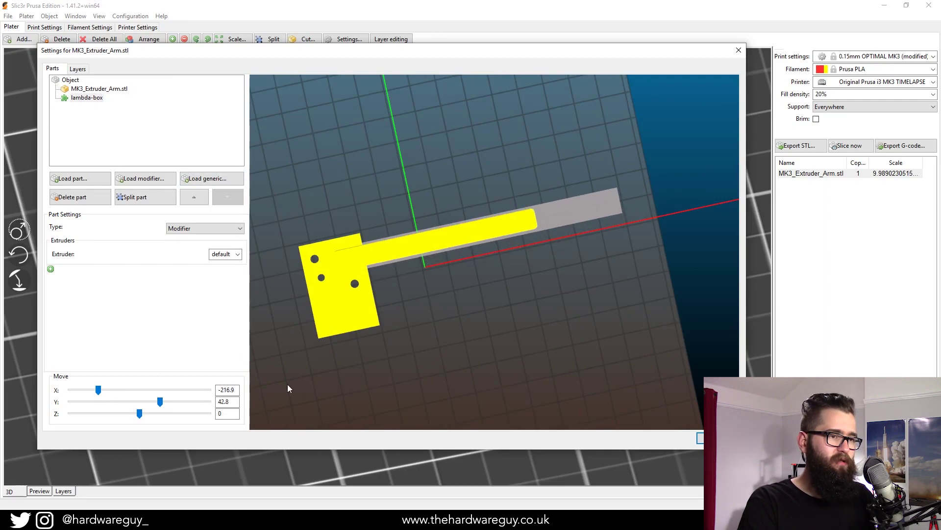
left_click_drag(483, 328, 482, 296)
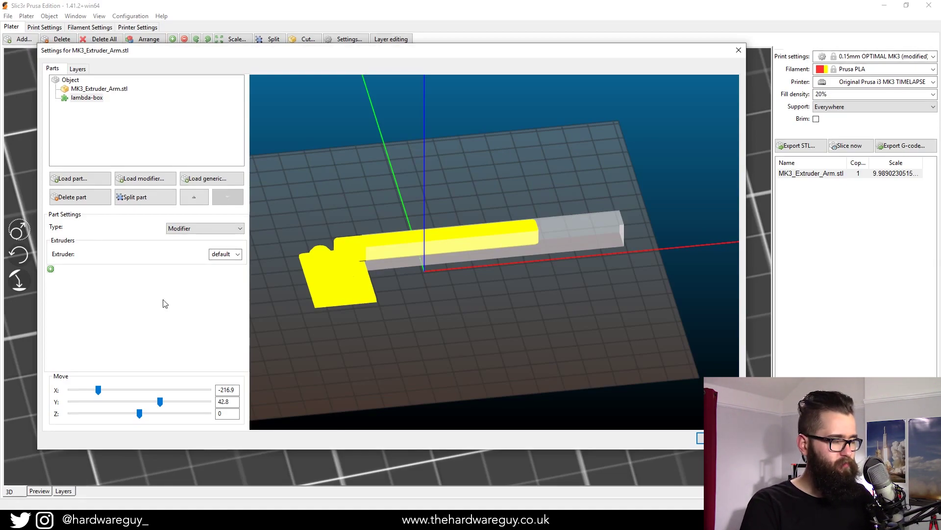
- Change the long box's type to Support Enforcer and close the object settings
left_click(593, 231)
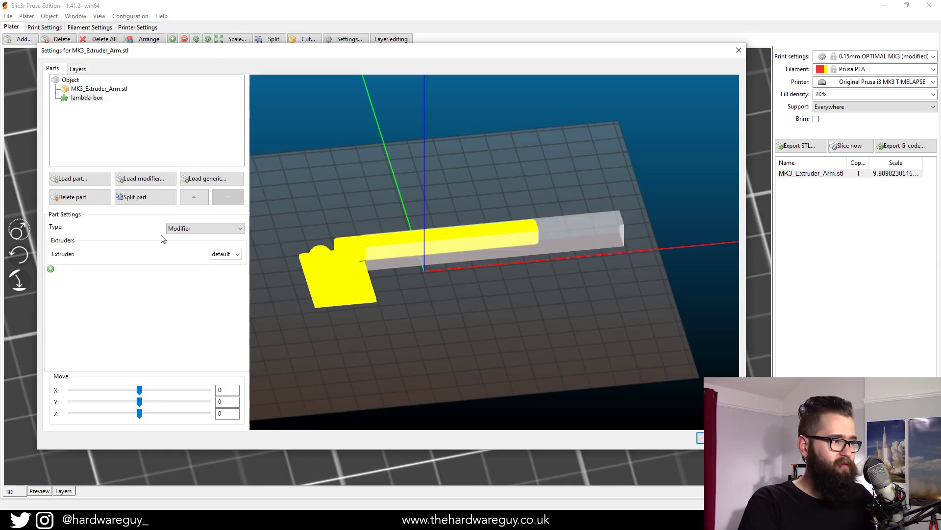
left_click(185, 230)
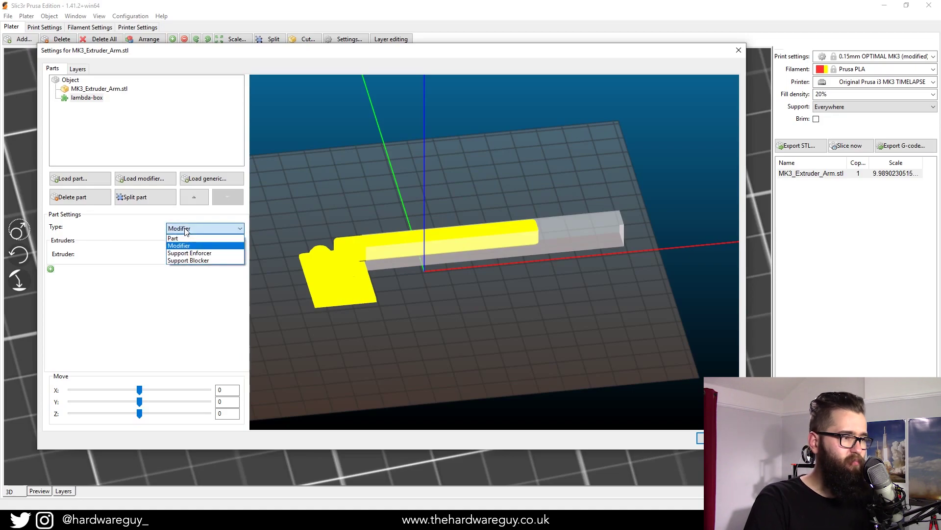
left_click(198, 253)
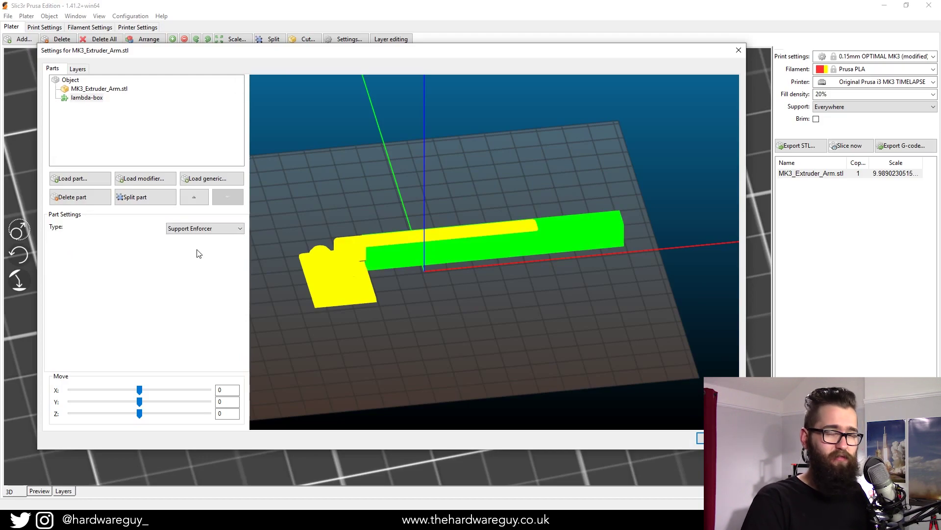
left_click(558, 308)
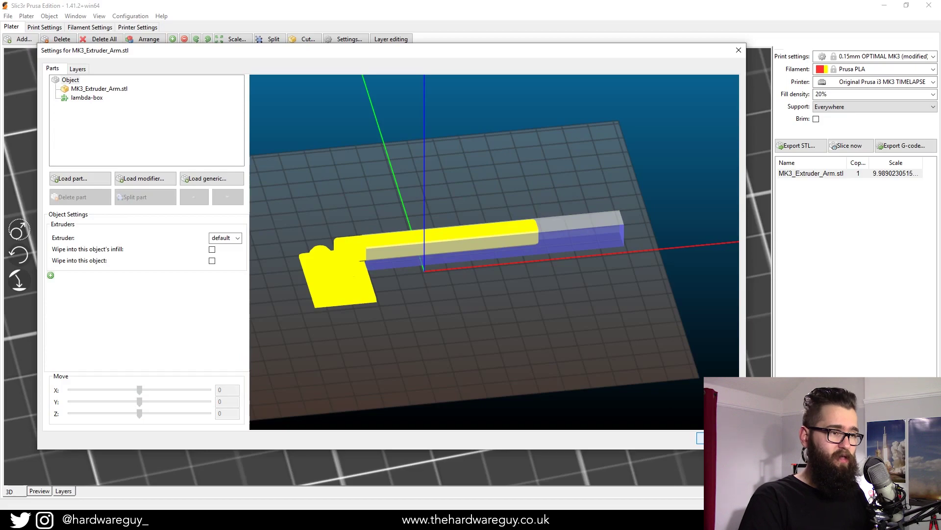
left_click(717, 438)
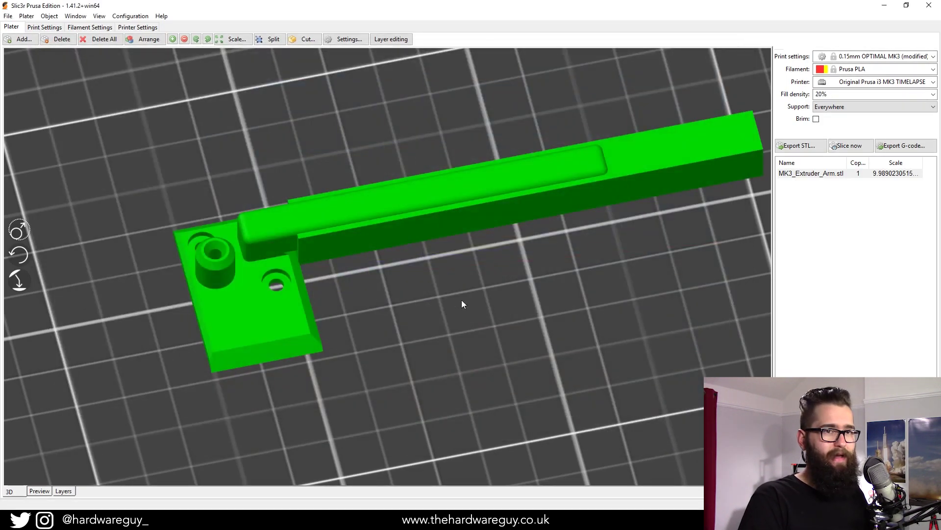
- Slice the arm and examine the preview for enforced supports along the underside of the bar
left_click(840, 147)
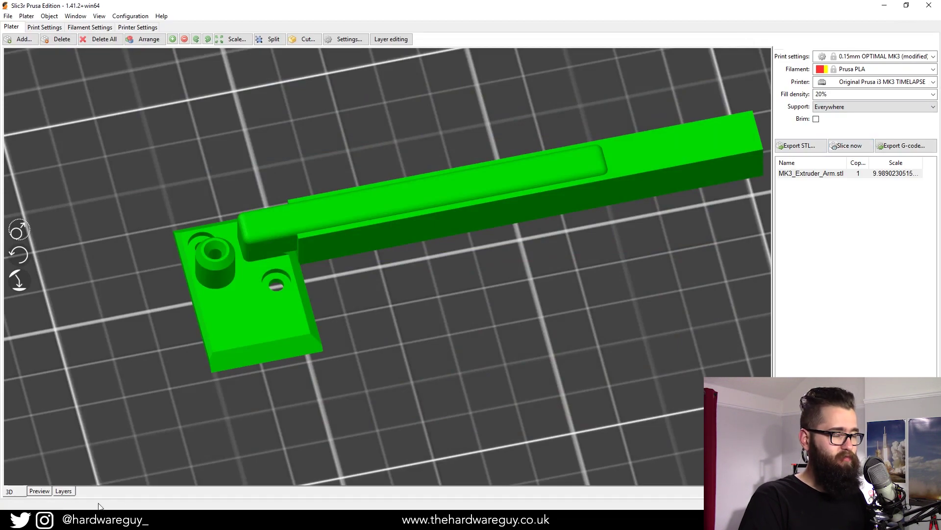
left_click(40, 492)
left_click_drag(414, 322, 416, 284)
left_click_drag(389, 360, 395, 339)
left_click_drag(411, 284, 413, 241)
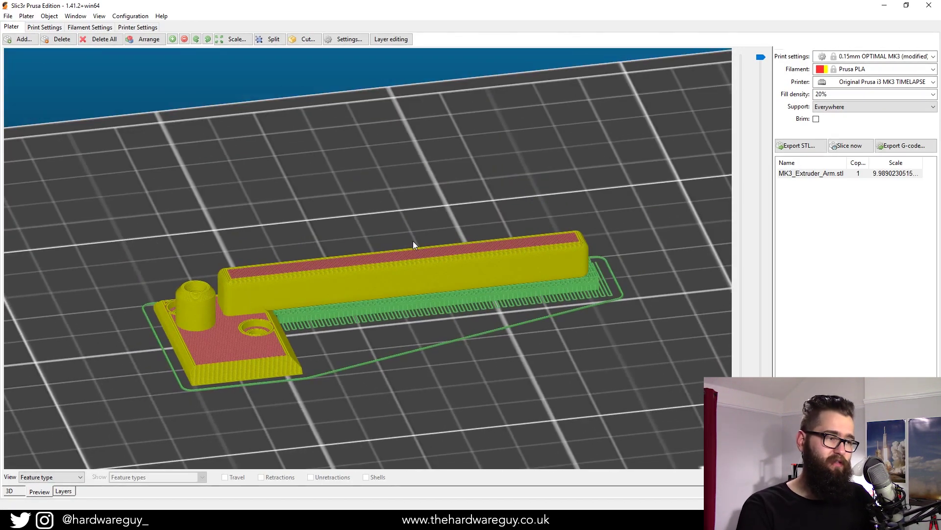
left_click_drag(412, 240, 418, 306)
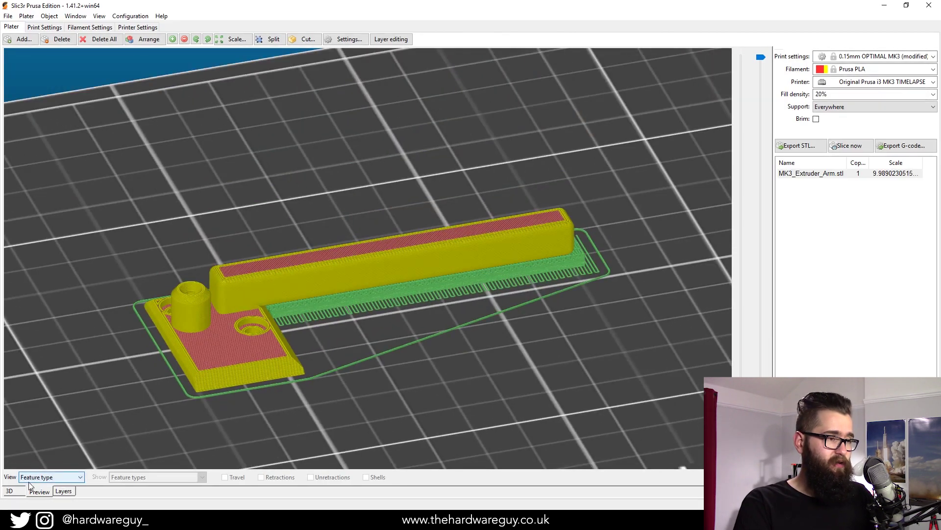
- Shift the support enforcer box by 364 in X towards the bar's free end and close the object settings
left_click(9, 491)
double_click(342, 301)
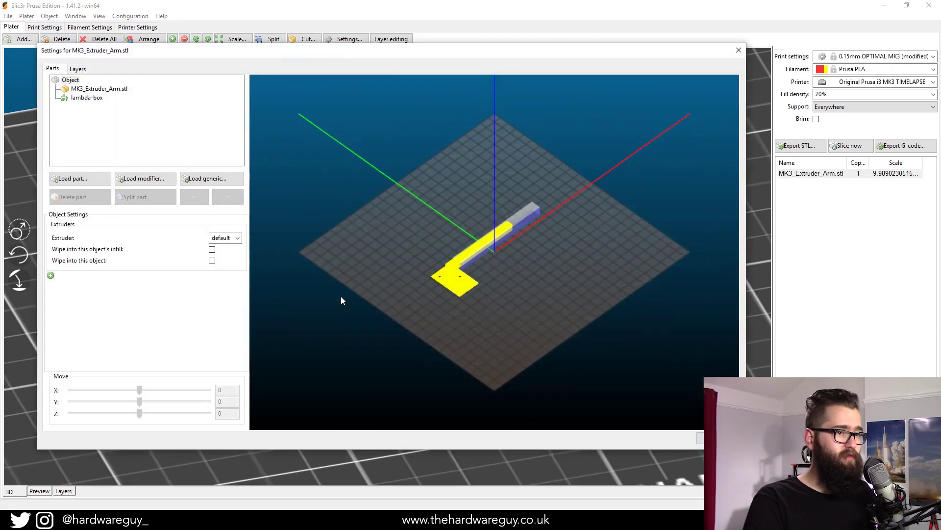
left_click_drag(543, 260, 515, 284)
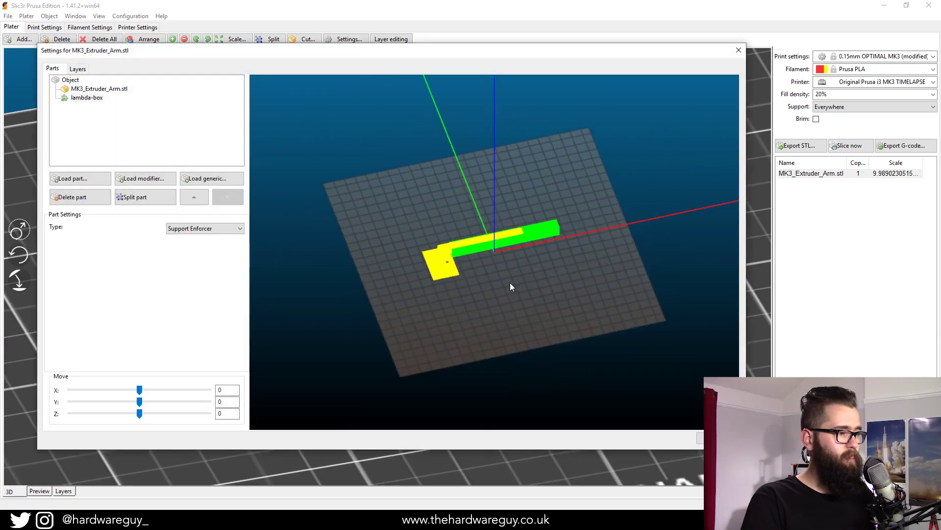
scroll(513, 278, "up", 5)
left_click_drag(139, 389, 208, 390)
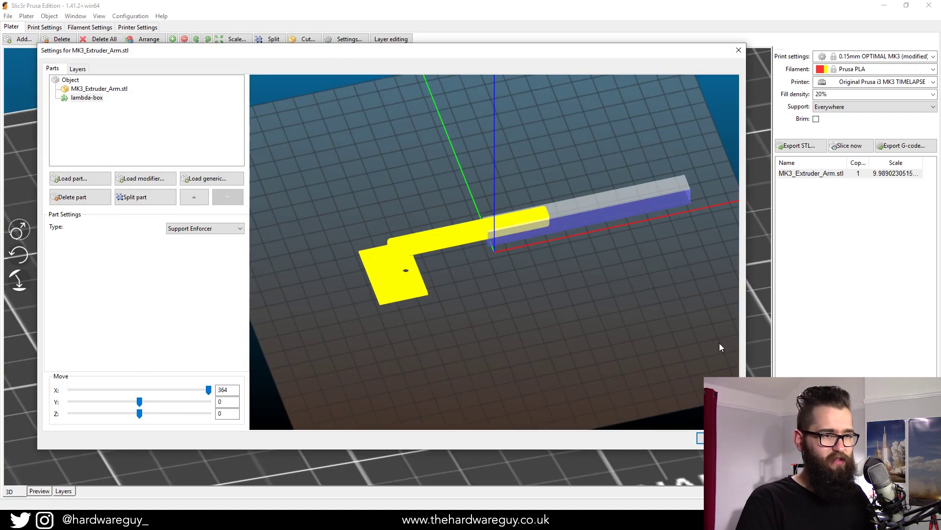
left_click(715, 439)
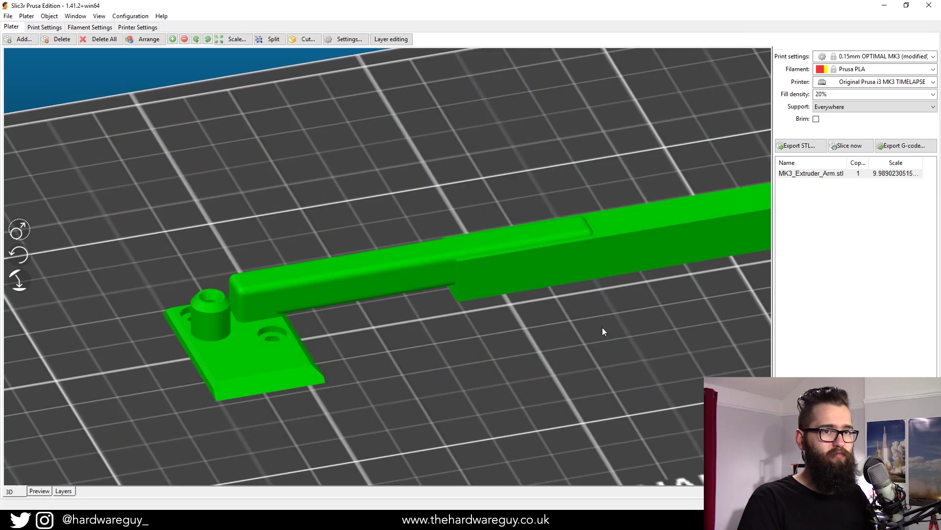
- Examine the sliced preview from several angles for supports under the outer half of the bar
scroll(603, 332, "down", 5)
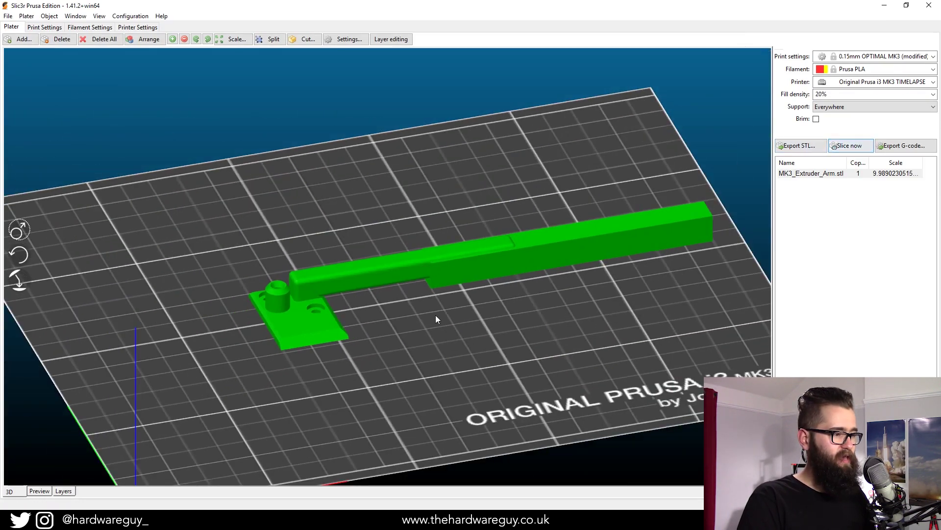
left_click(45, 490)
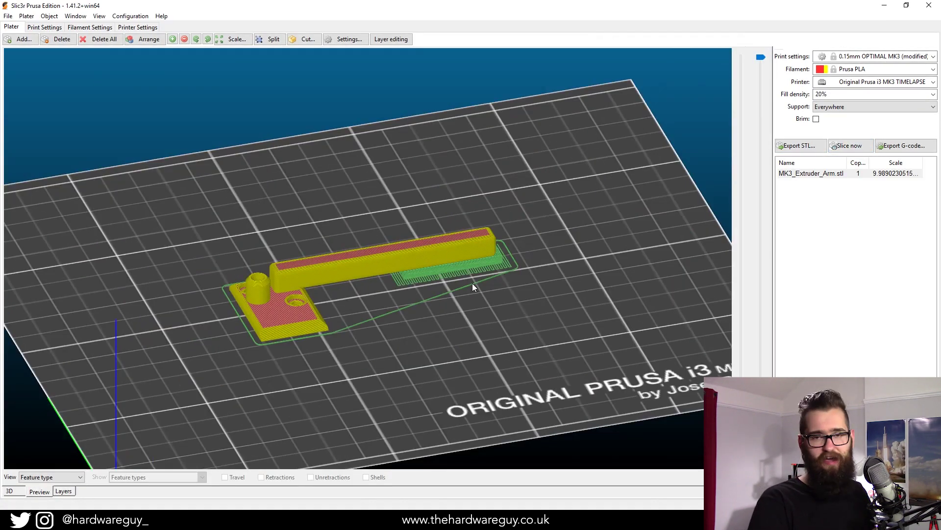
scroll(472, 284, "up", 3)
left_click_drag(501, 384, 502, 390)
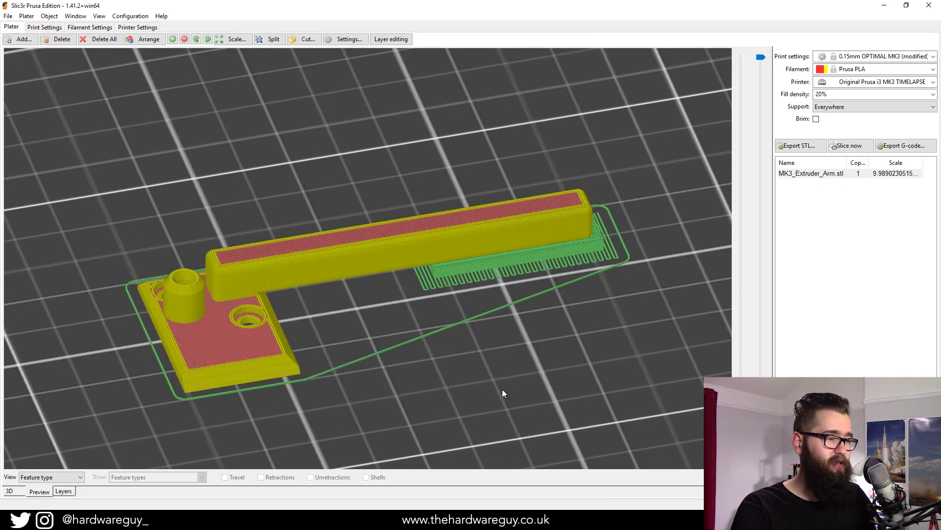
mouse_move(460, 381)
left_mouse_down()
mouse_move(448, 381)
mouse_move(452, 401)
mouse_move(450, 358)
mouse_move(452, 367)
left_mouse_up()
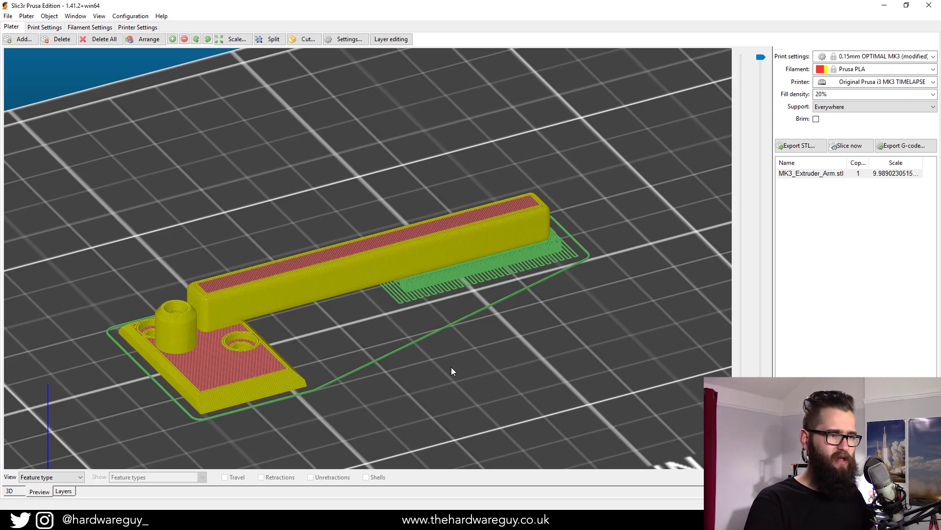
scroll(452, 367, "down", 3)
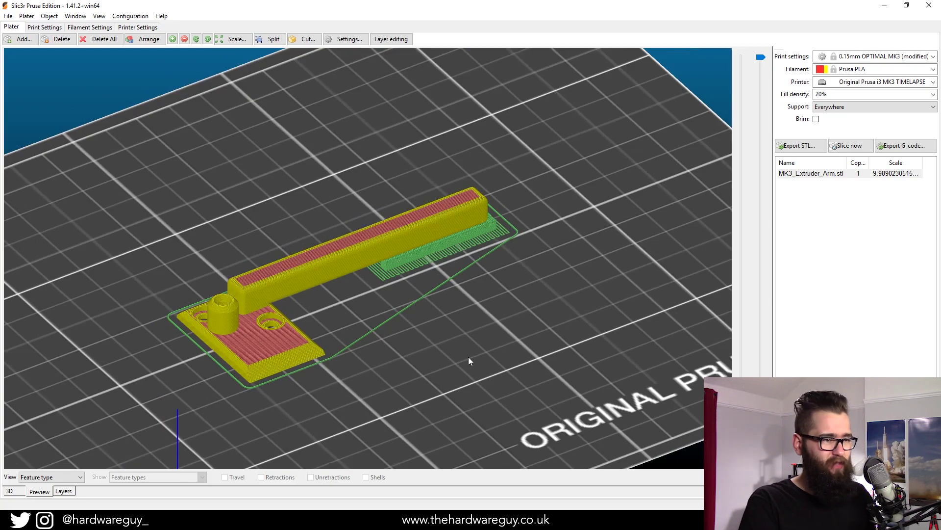
left_click_drag(468, 340, 460, 348)
mouse_move(384, 330)
left_mouse_down()
mouse_move(394, 312)
mouse_move(395, 332)
left_mouse_up()
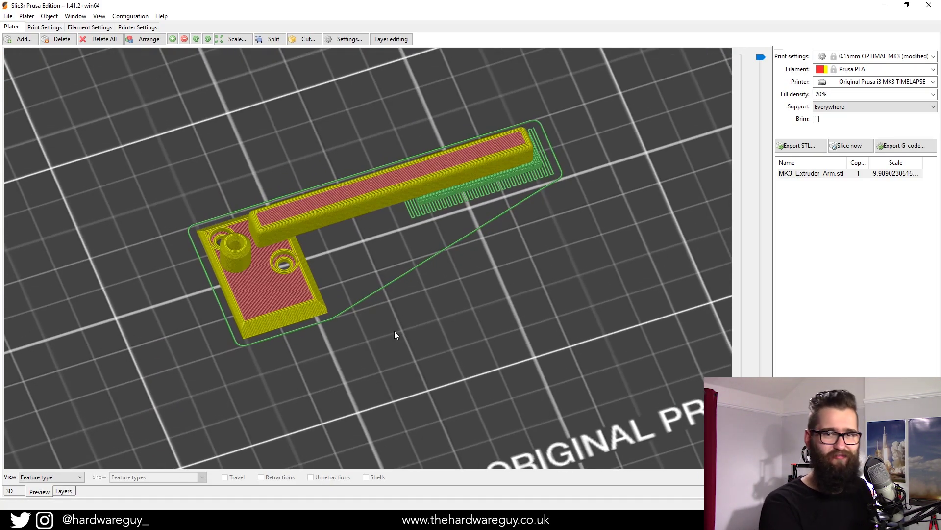